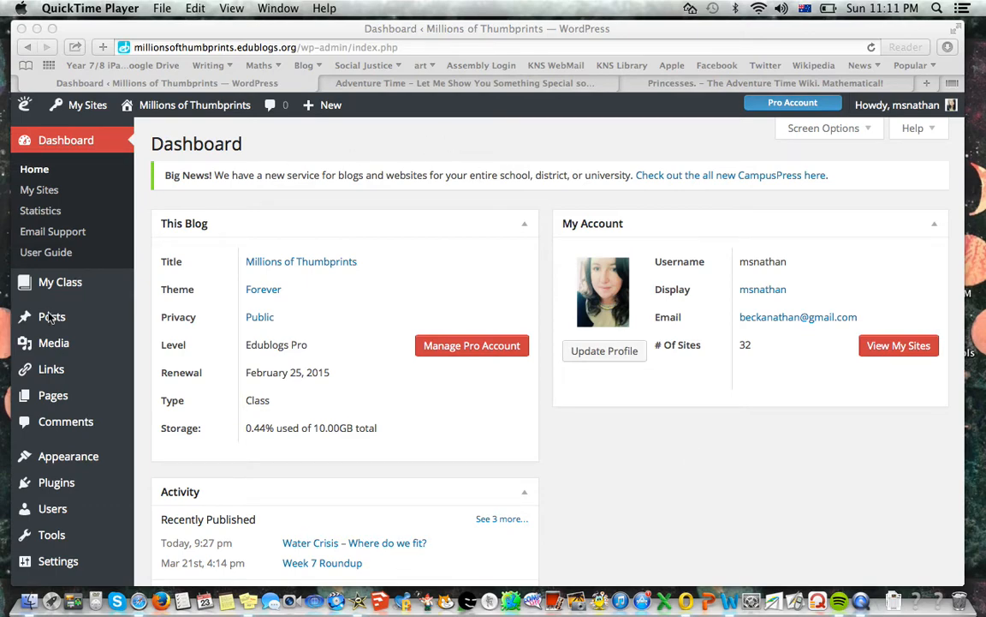
Start a new blog post and title it "Princesses of Adventure Time"
click(275, 139)
mouse_move(114, 315)
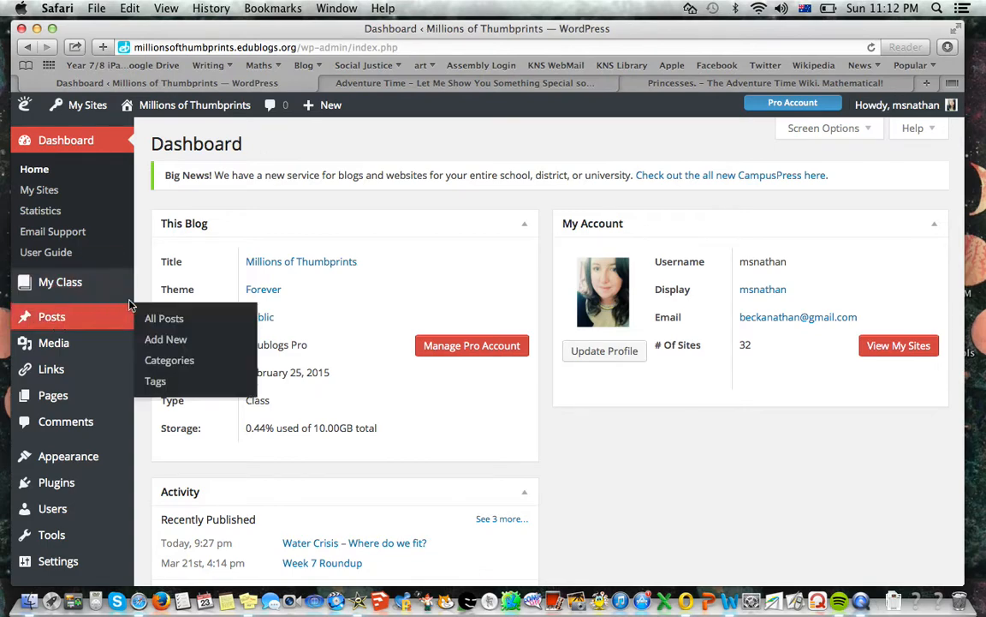
click(158, 340)
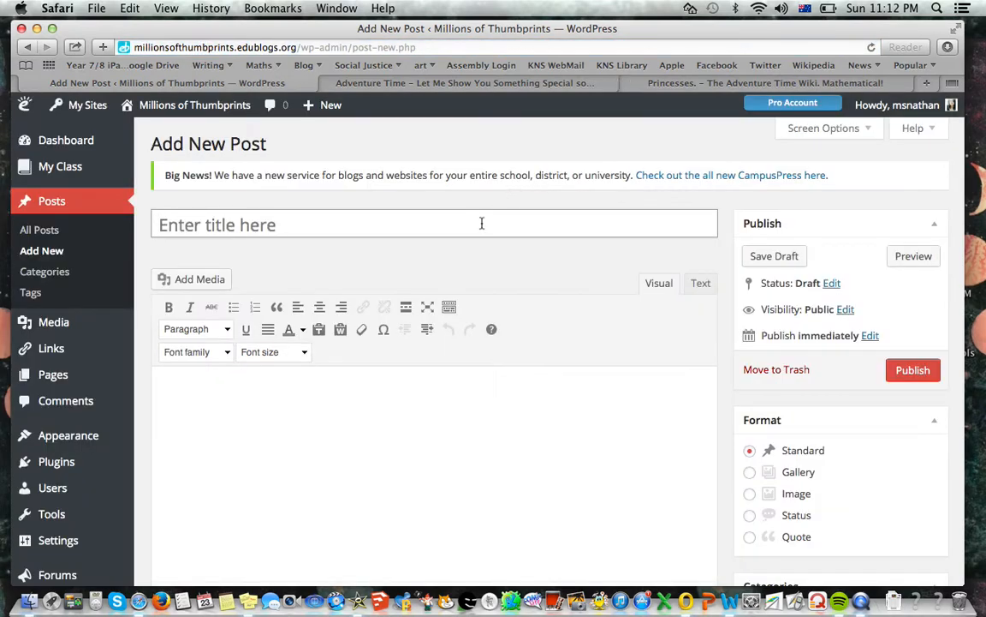
text(Princes)
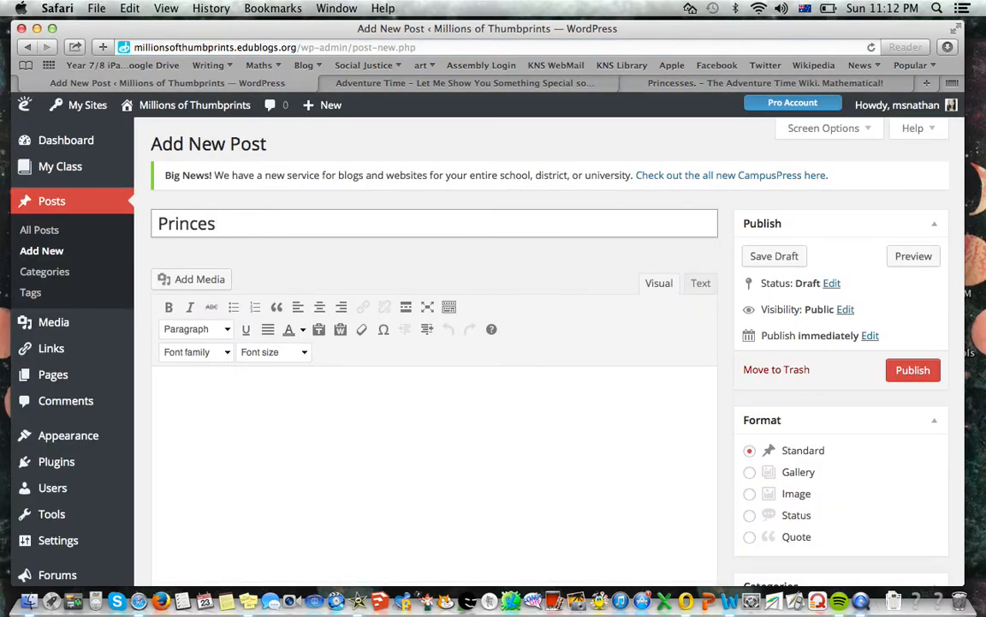
text(ses of Ad)
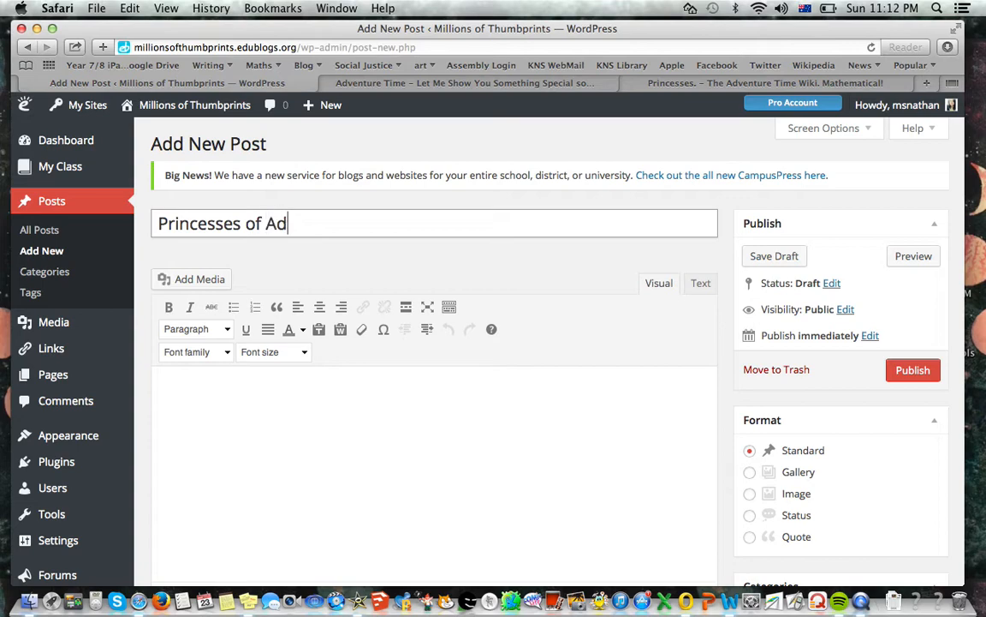
text(venture Time)
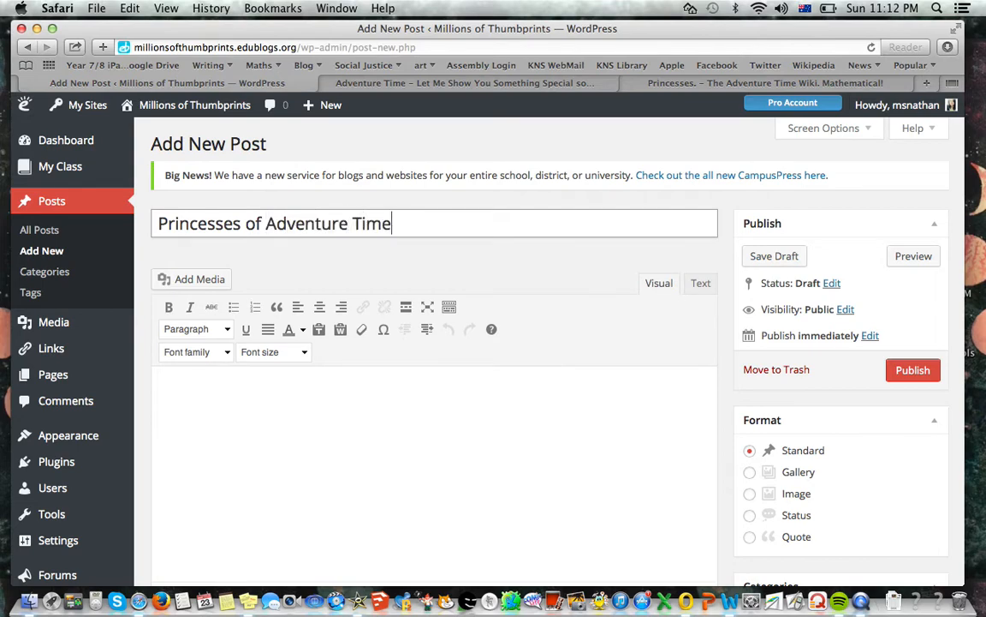
Upload the Princess Bubblegum and Marceline image from the Adventure Time folder as media for the post body
click(499, 412)
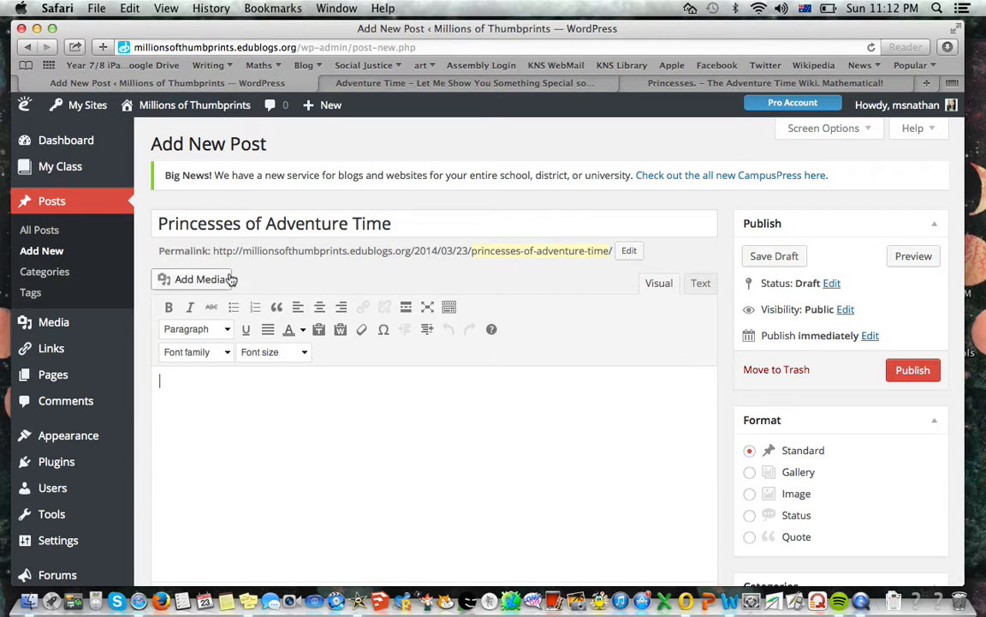
click(198, 281)
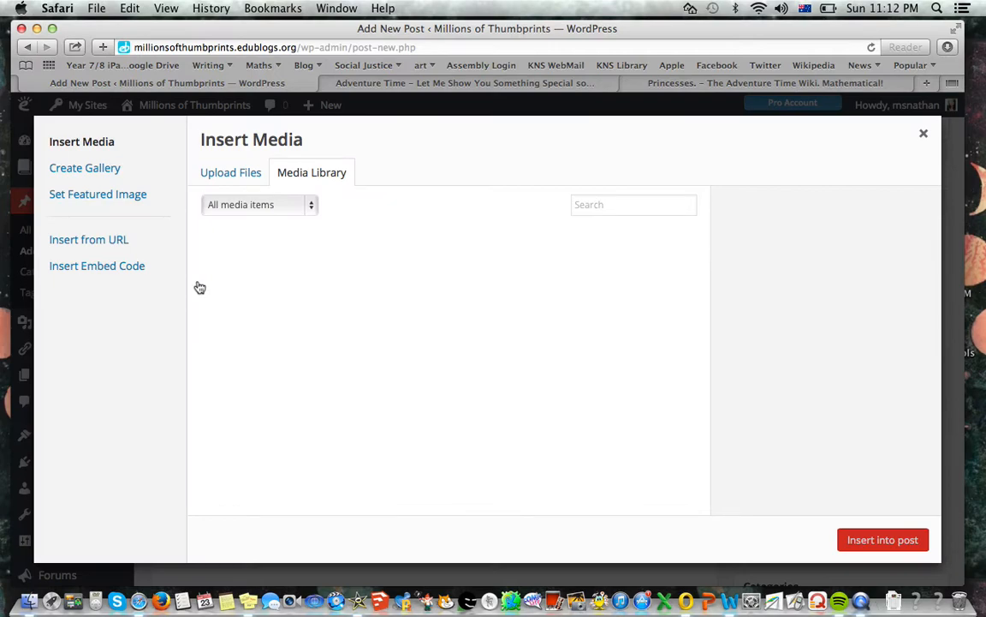
click(223, 175)
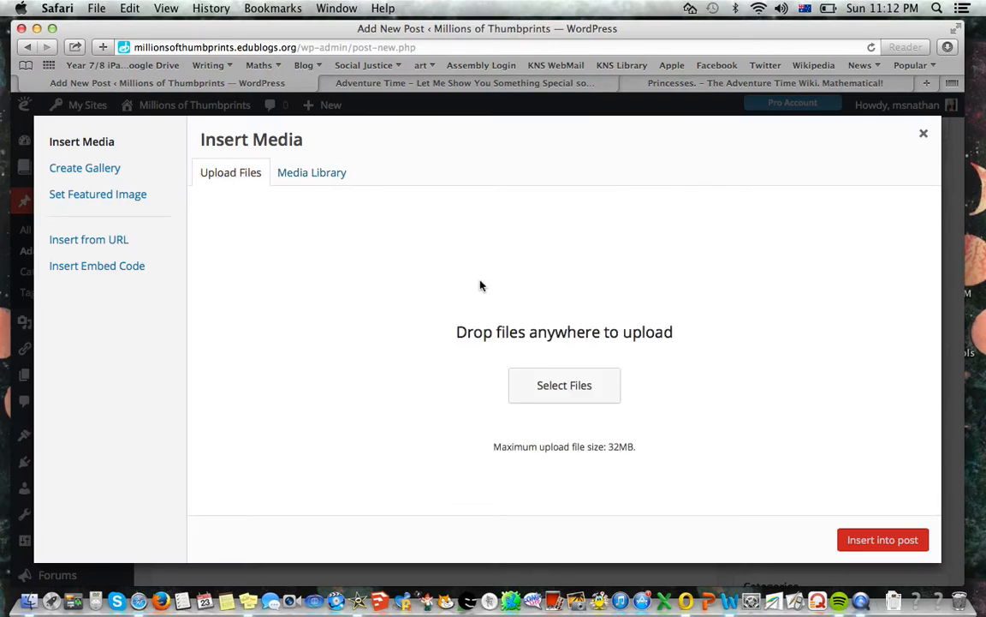
click(581, 395)
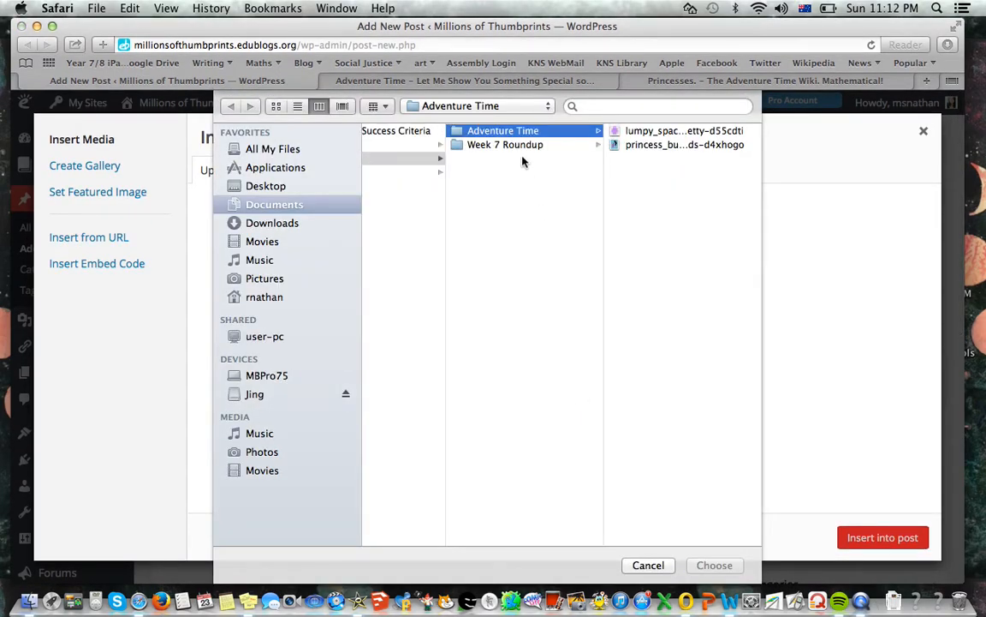
click(495, 145)
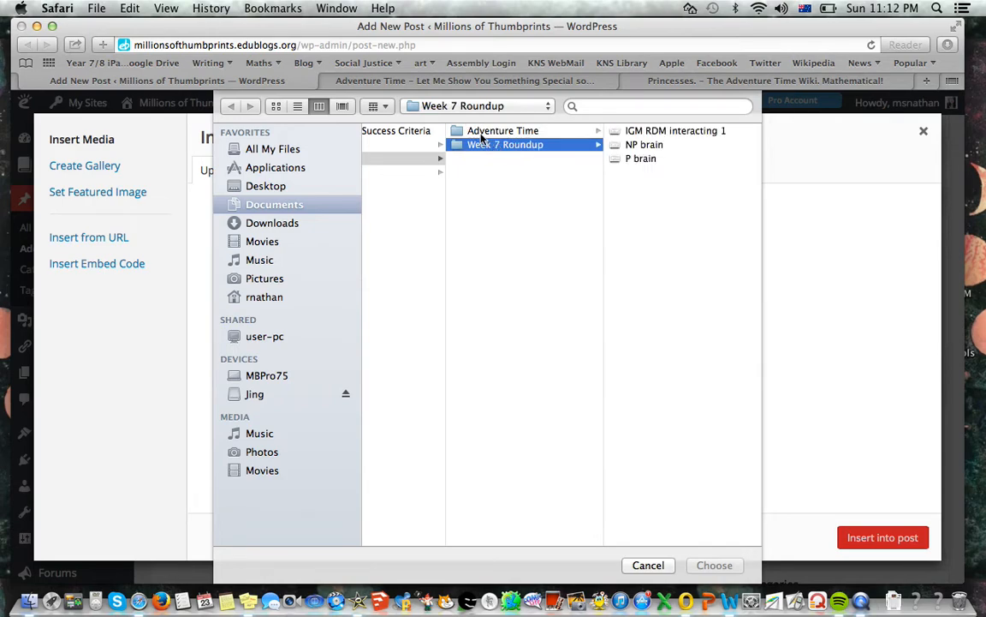
click(488, 131)
click(418, 159)
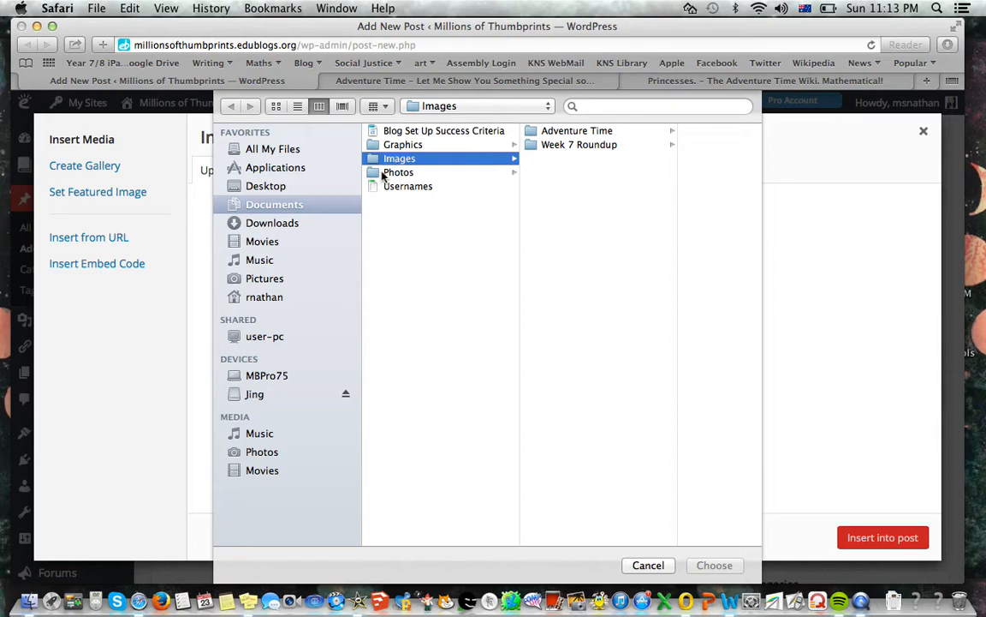
click(562, 145)
click(528, 132)
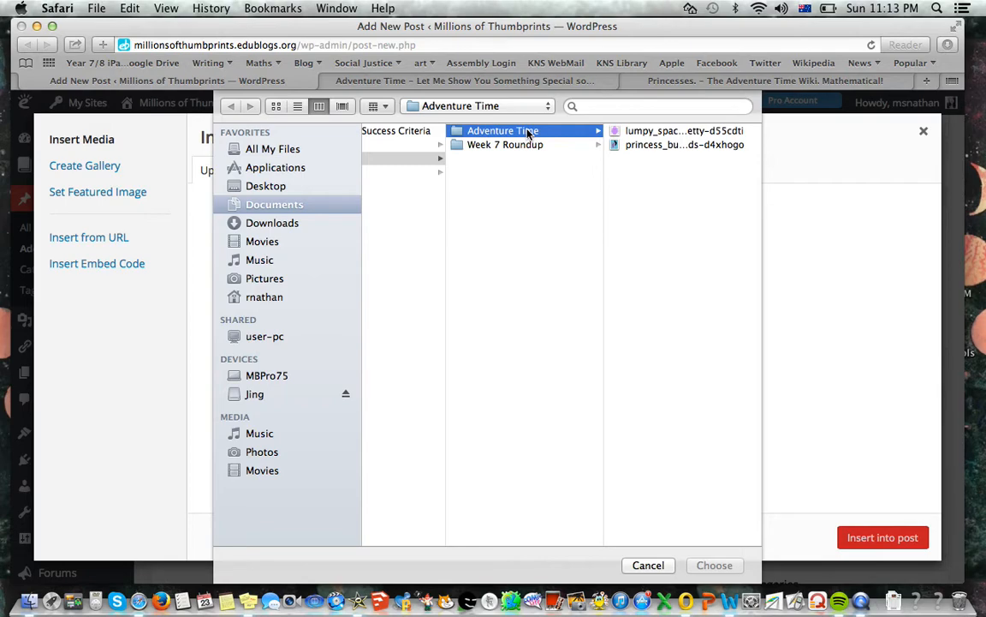
click(618, 147)
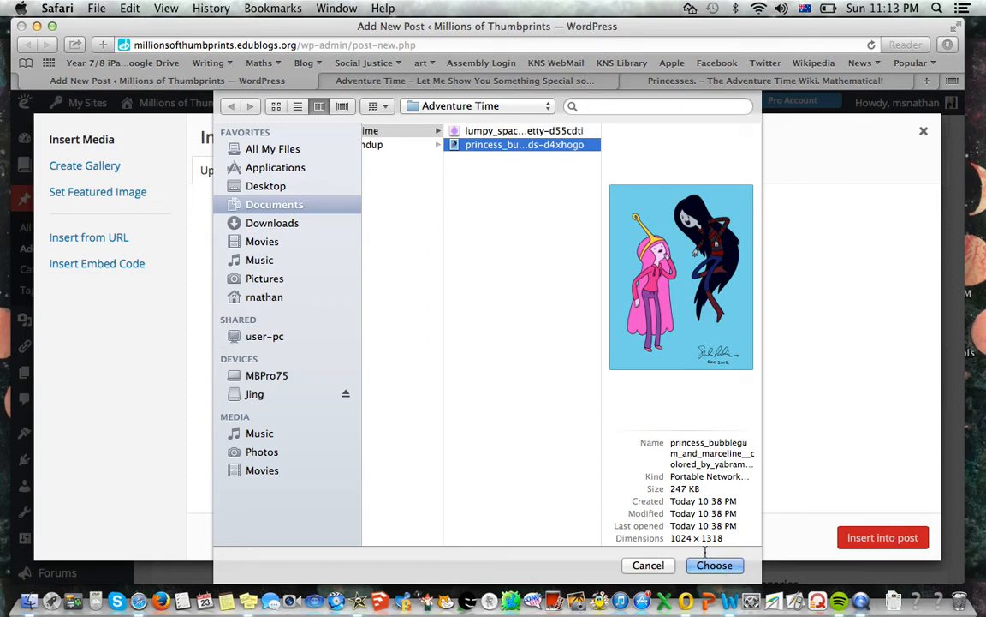
double_click(530, 146)
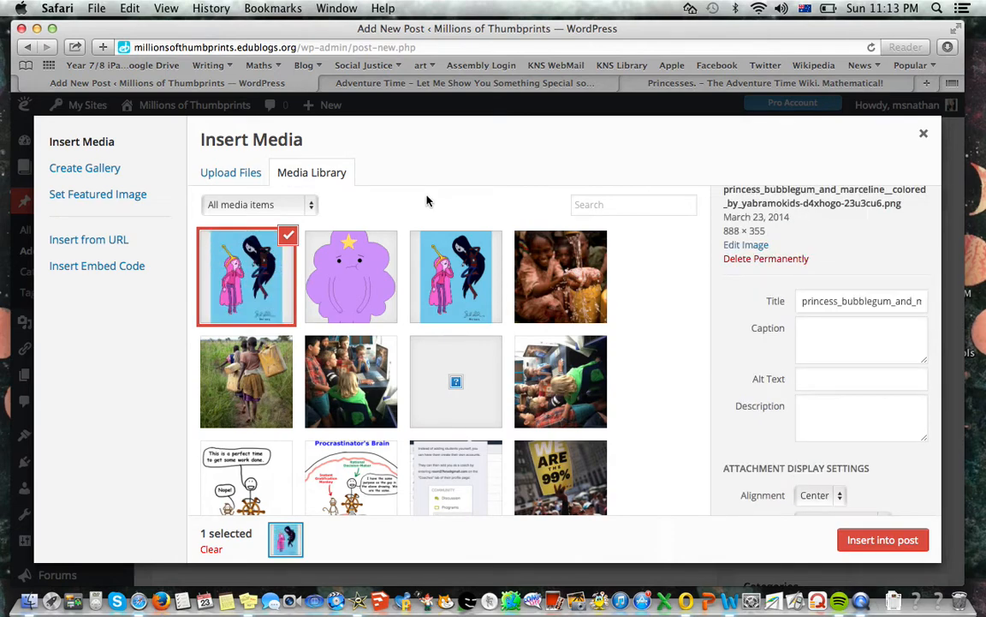
Select the newly uploaded image in the media library and caption it "Princess Bubblegum and Marceline"
click(287, 235)
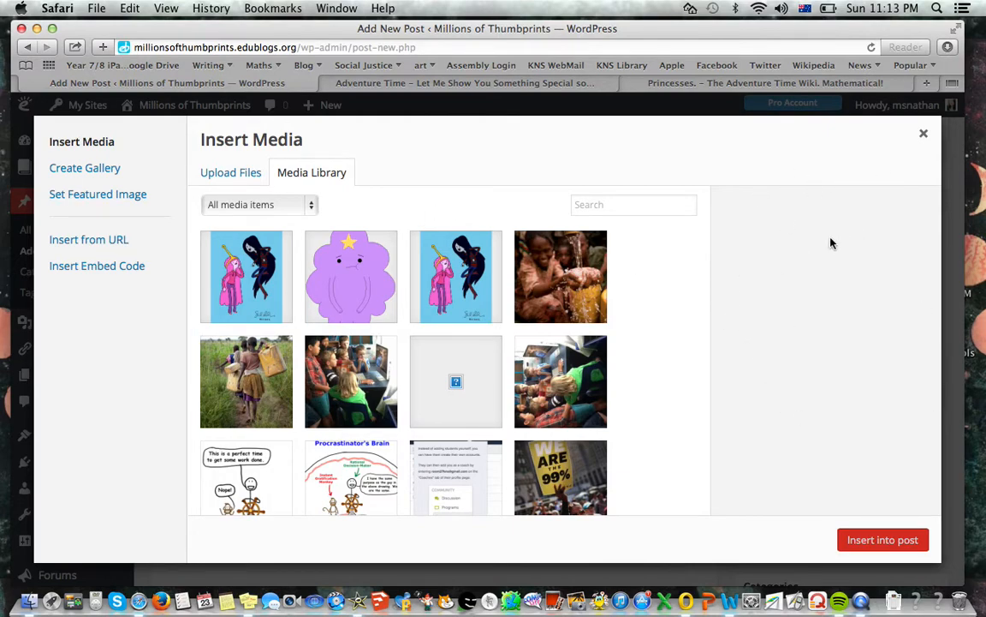
click(248, 226)
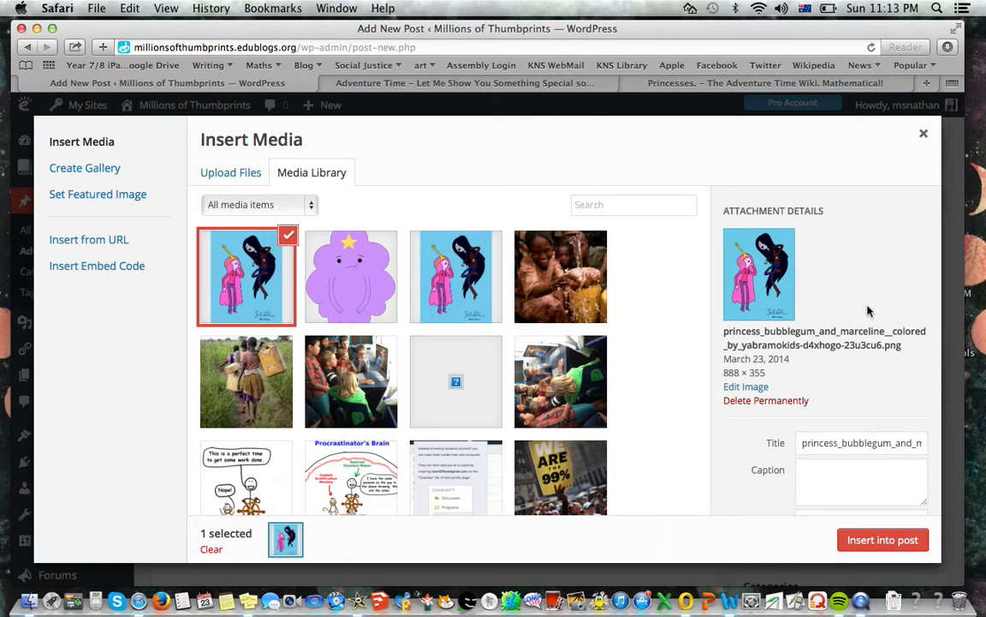
click(854, 442)
key(Tab)
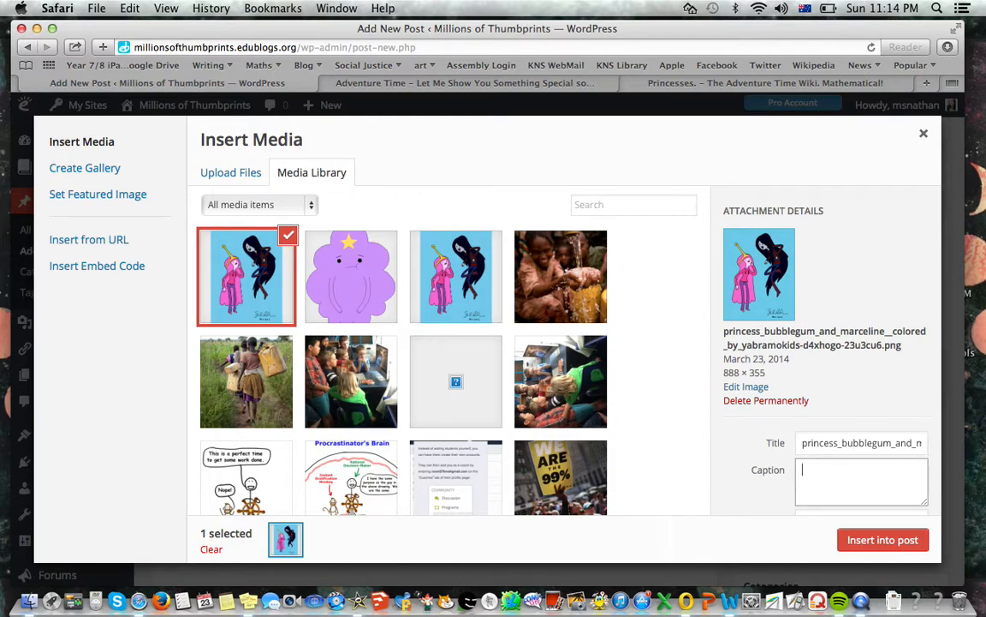
text(Piincess By)
key(BackSpace)
text(ubblegum a)
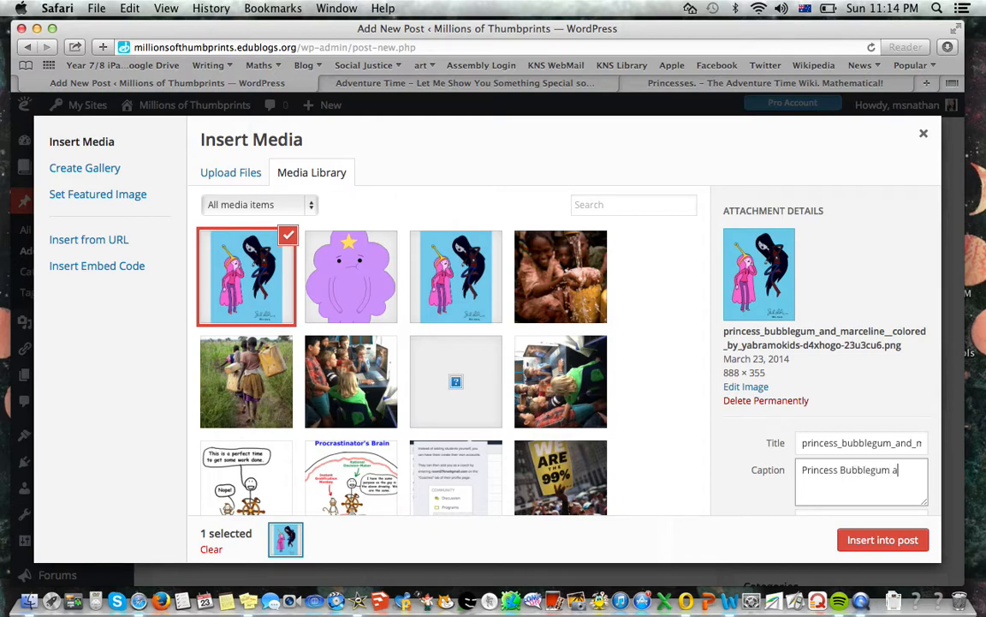
text(nd Marceline)
Keep the image size at Large – 560 × 721 and insert the image into the post
key(Tab)
key(Tab)
key(Tab)
key(Tab)
key(Tab)
key(Tab)
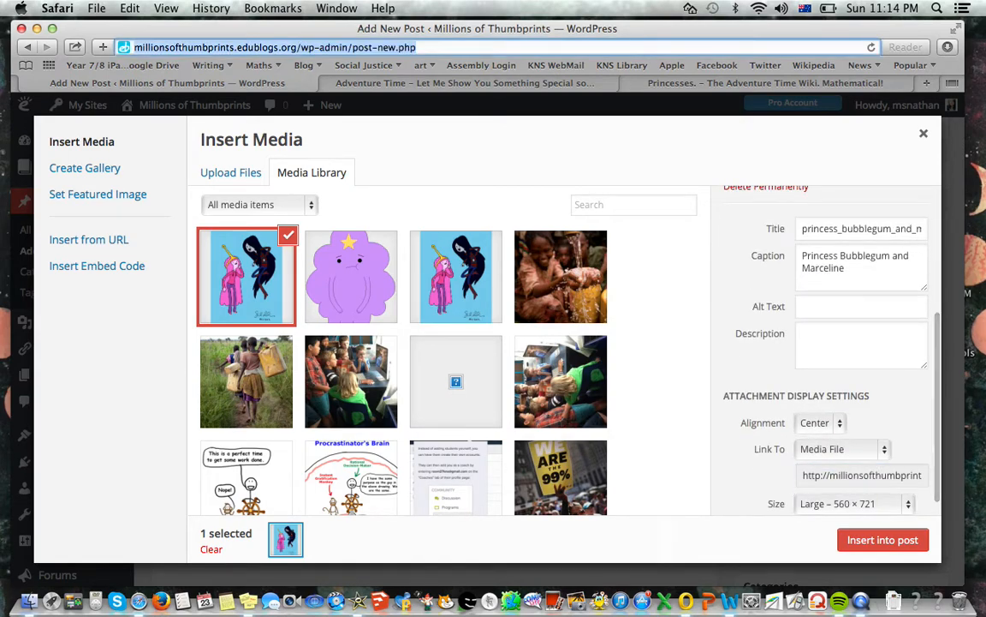
click(909, 506)
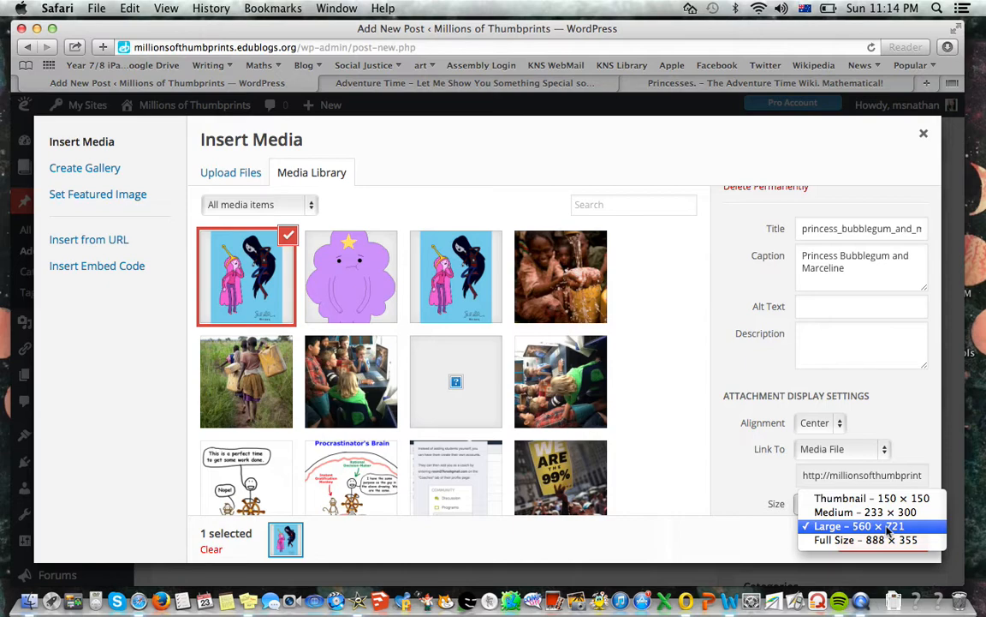
click(889, 529)
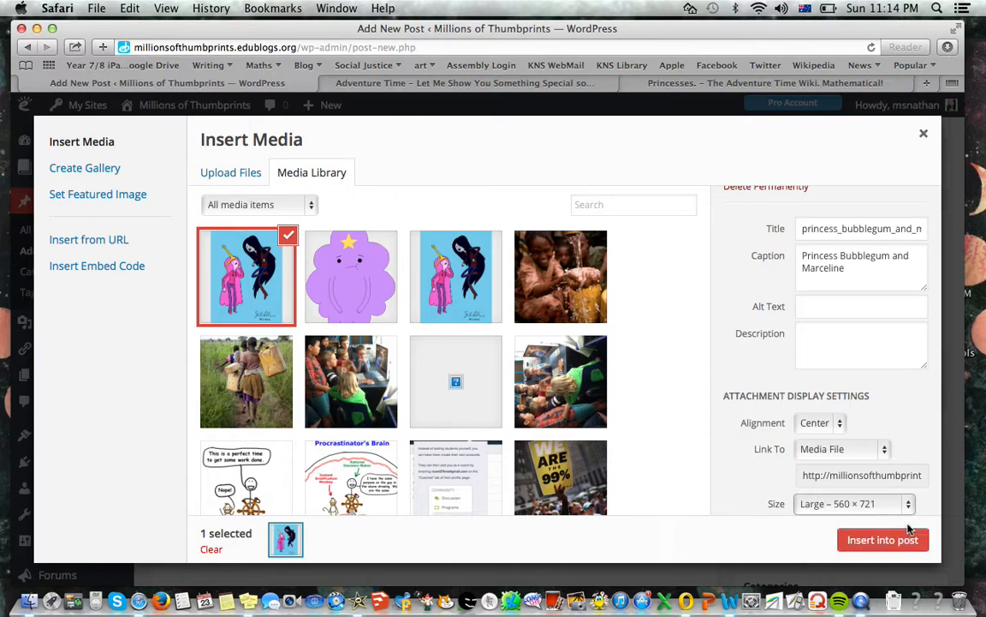
click(914, 546)
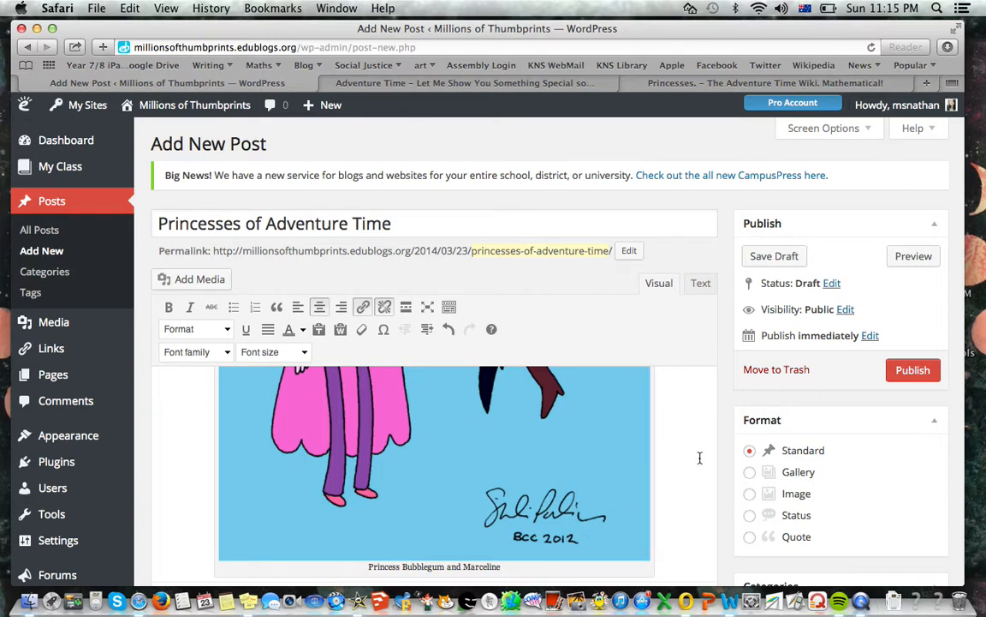
Preview the post, check how the image and its caption look on the blog, and return to the editor
click(910, 258)
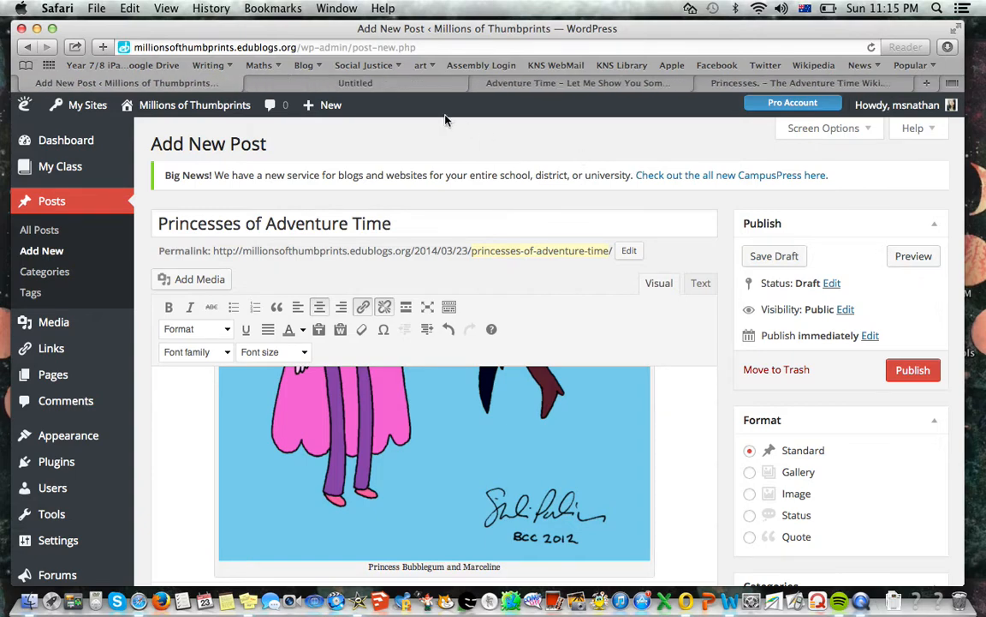
click(368, 83)
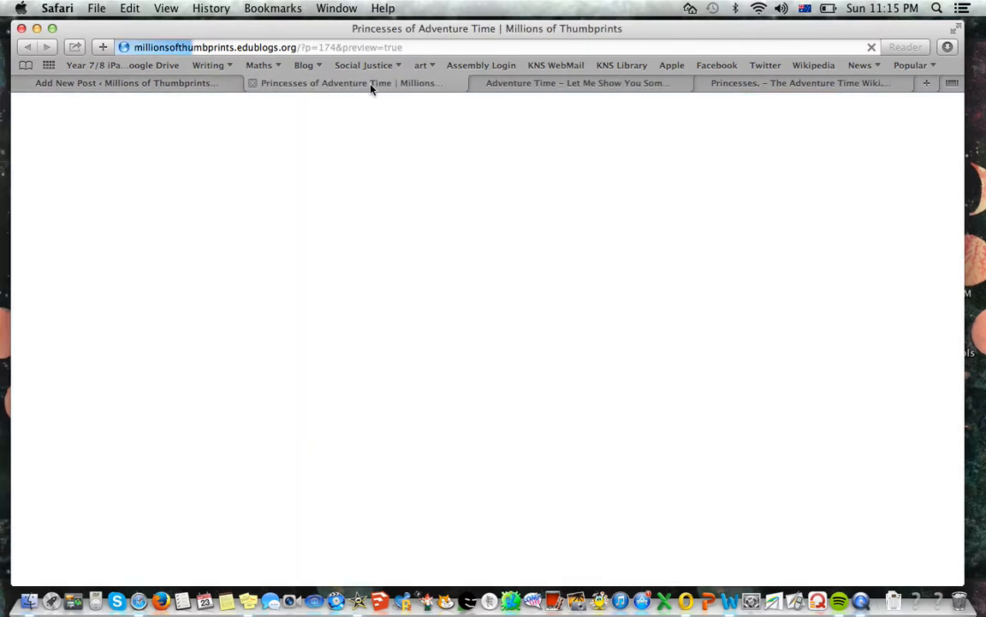
scroll(841, 216, down, 10)
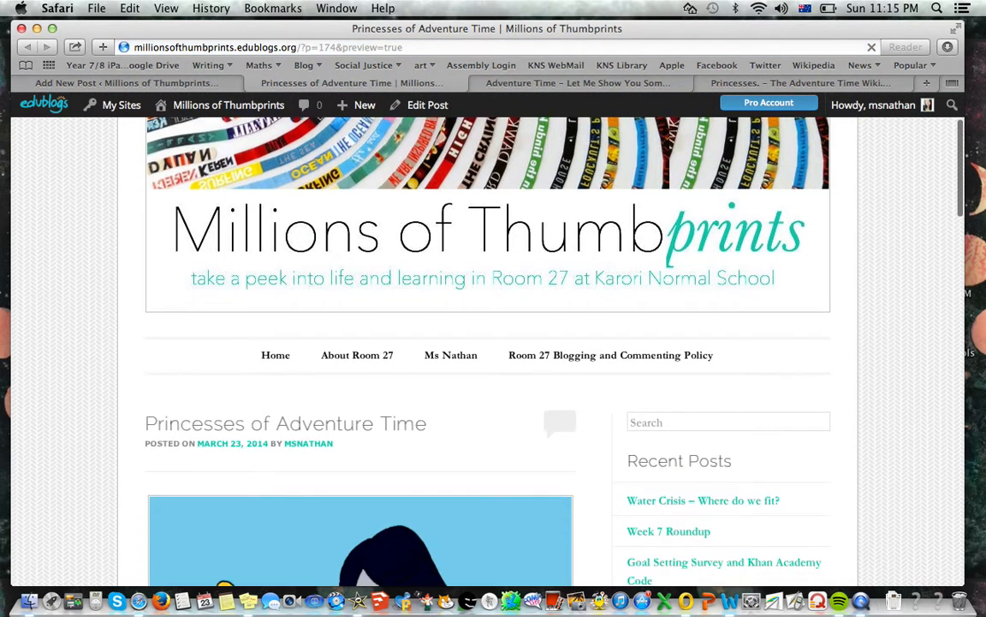
scroll(429, 431, down, 5)
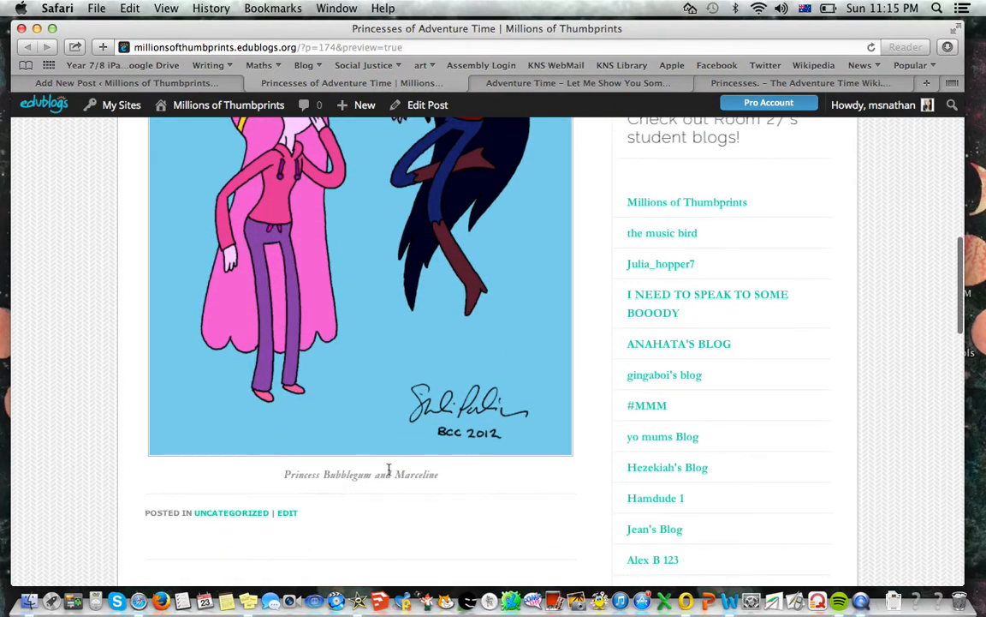
click(160, 83)
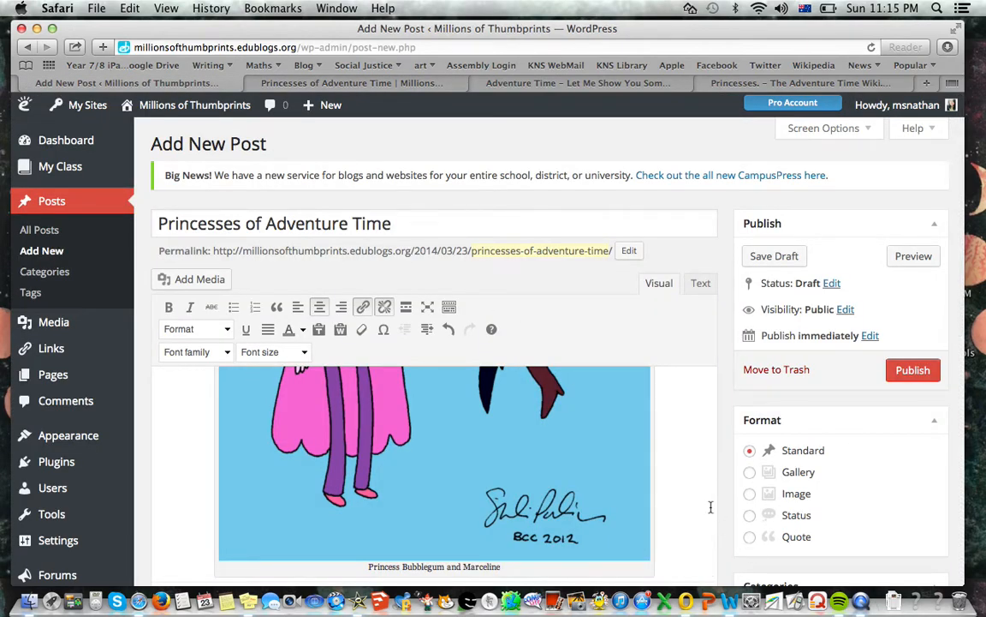
Below the captioned image, write "This is a blog post about my favourite princesses from Adventure Time."
click(657, 418)
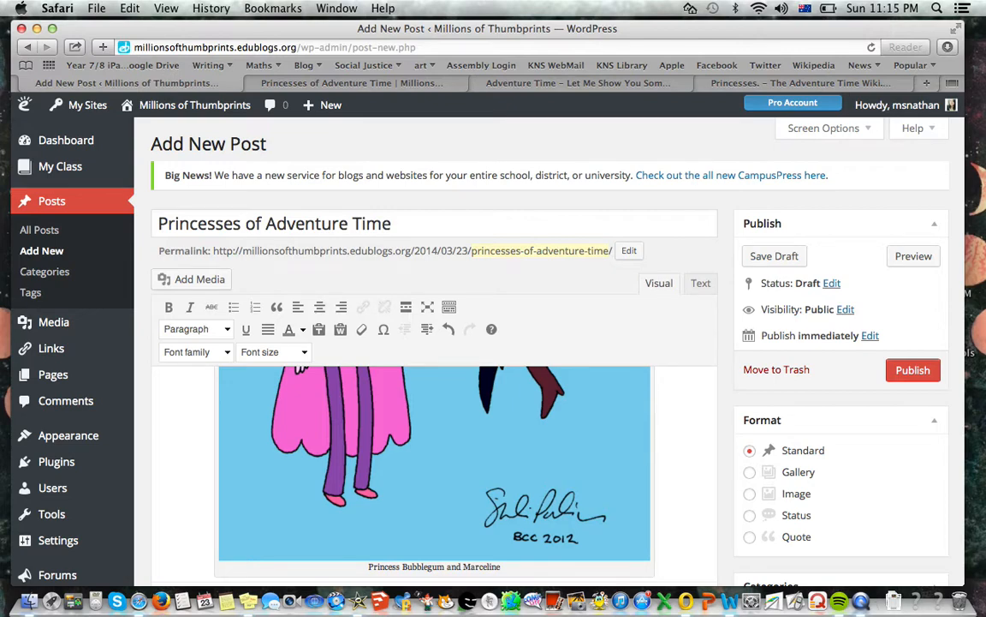
click(667, 479)
key(Down)
key(Down)
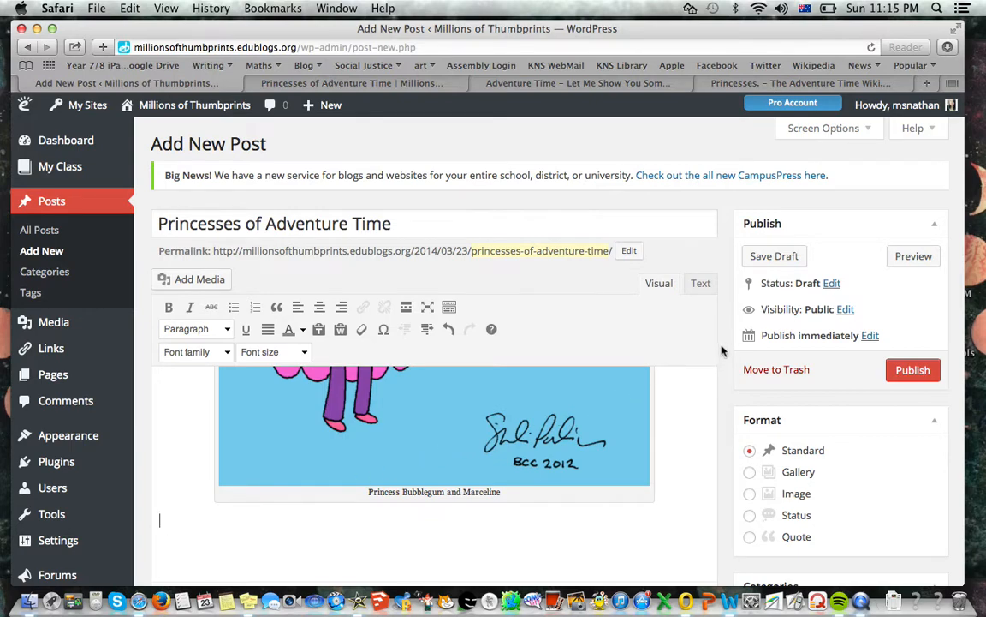
scroll(723, 348, down, 3)
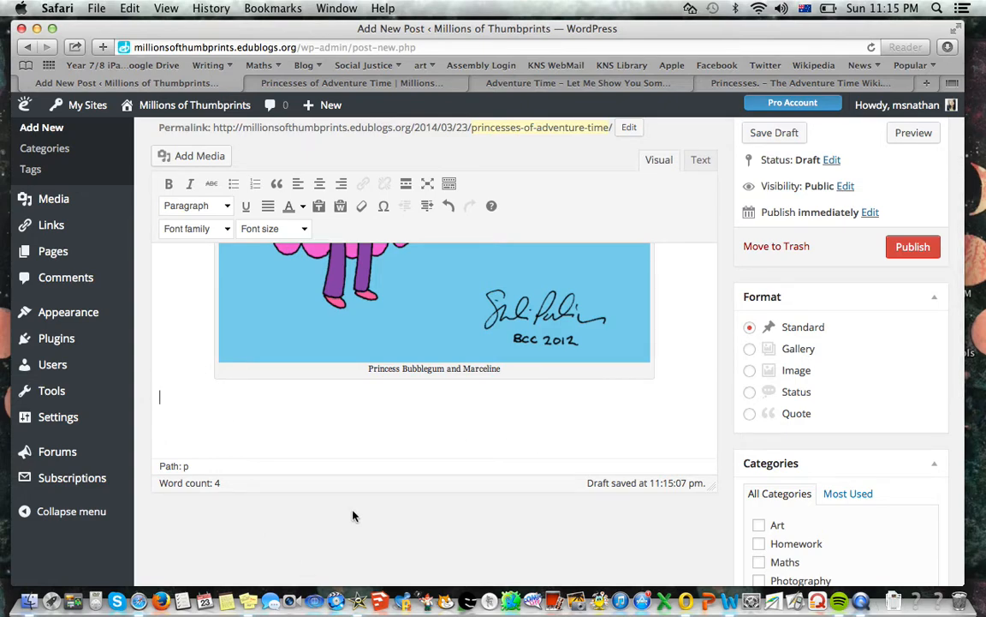
text(This is a blog post about my favour)
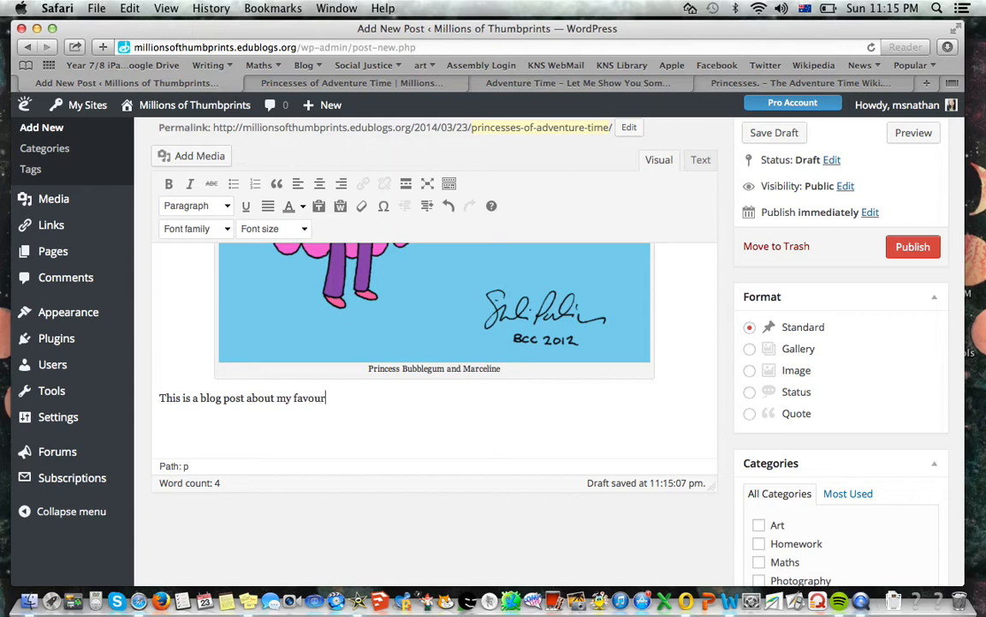
text(ite princesses from Adve)
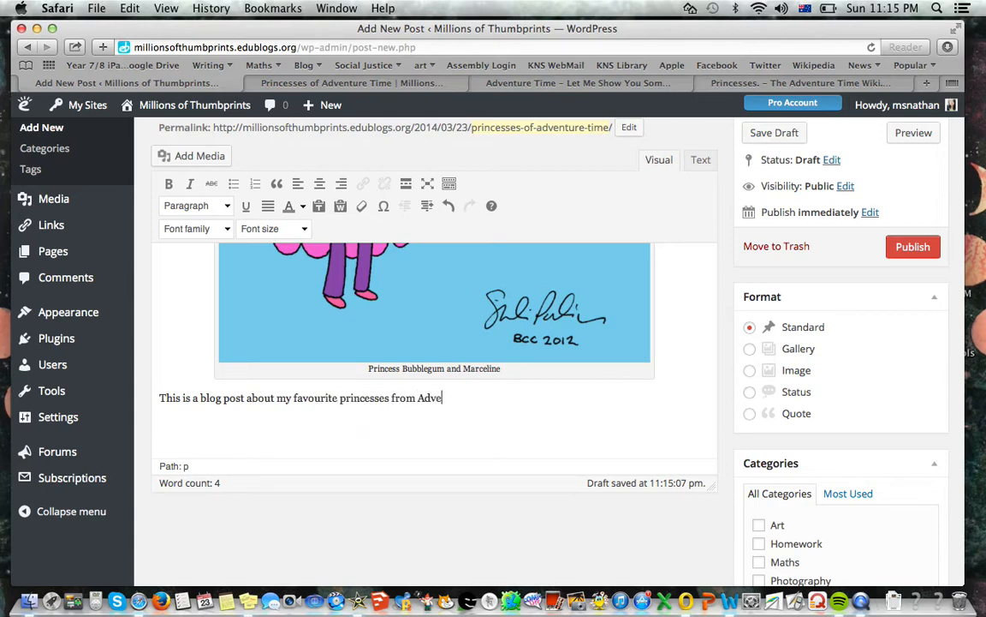
text(nture Time. I will be talking a)
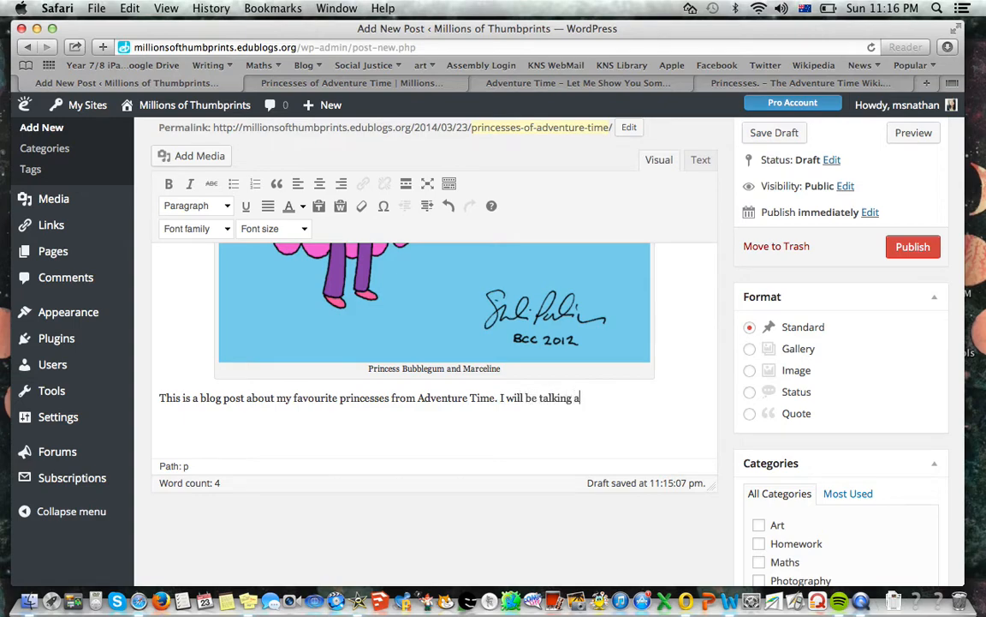
text(bout )
text(the f)
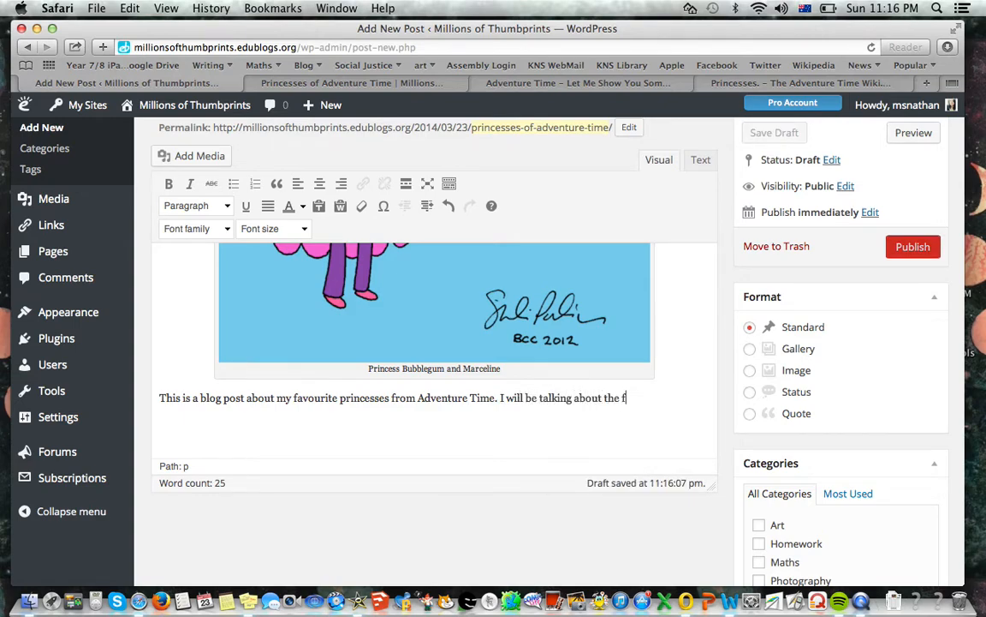
text(ew that I like the best.)
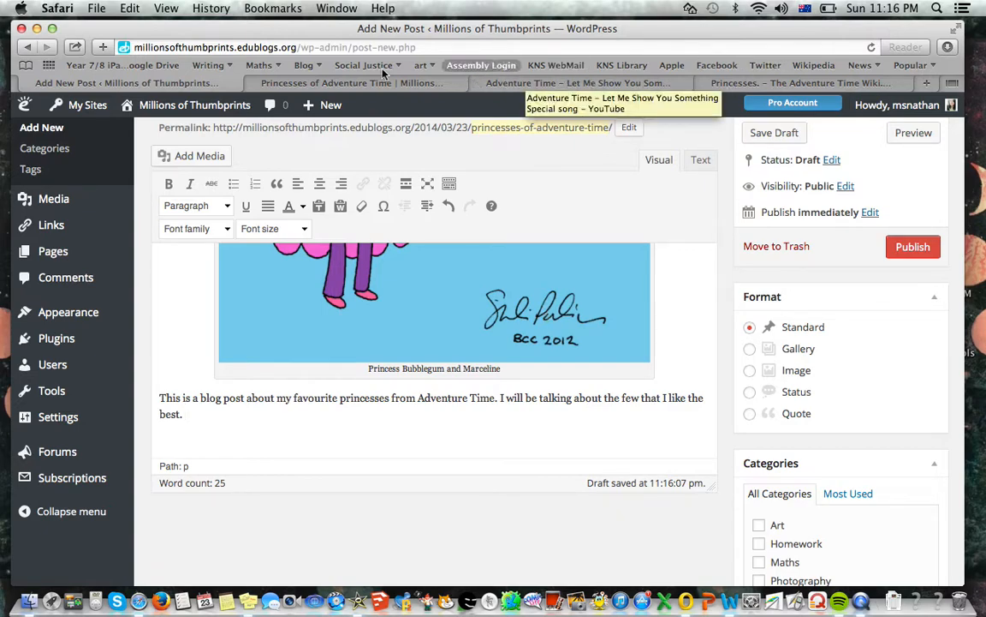
Try to load the Adventure Time Wiki's Princesses category page by reloading the one that is already open
click(782, 83)
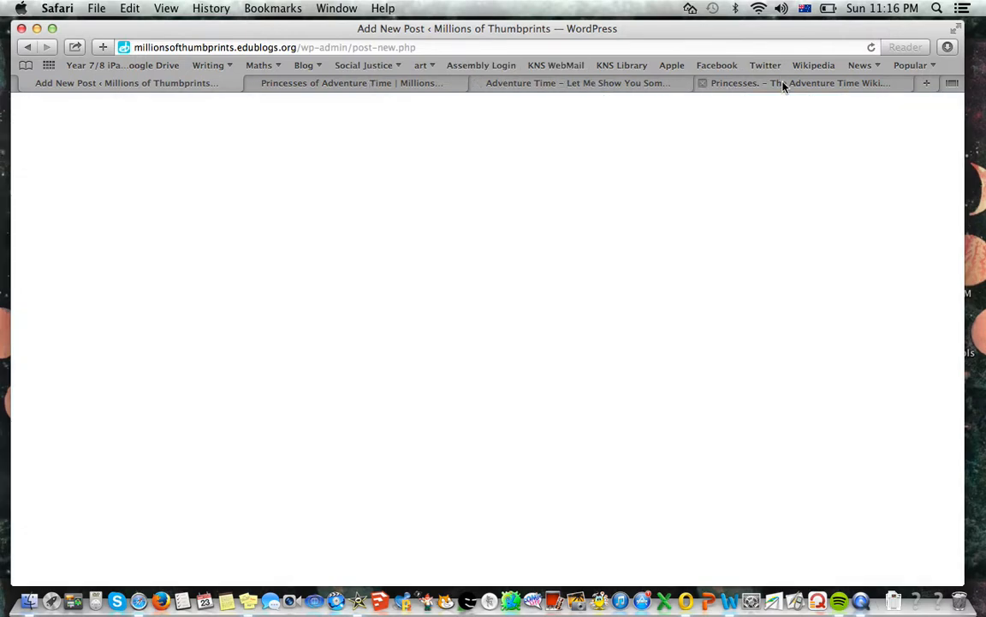
scroll(501, 327, down, 2)
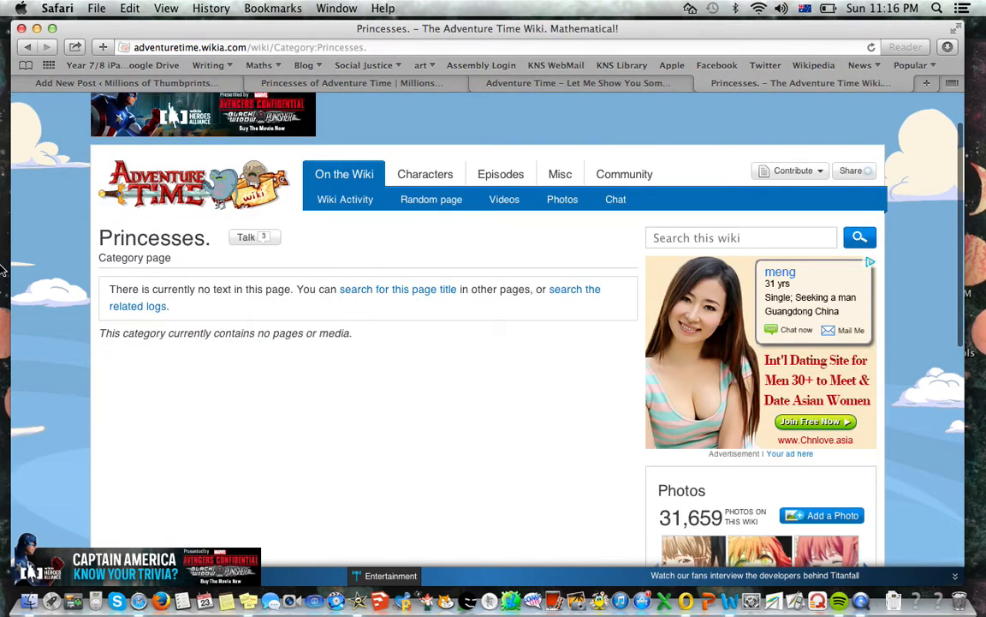
click(872, 48)
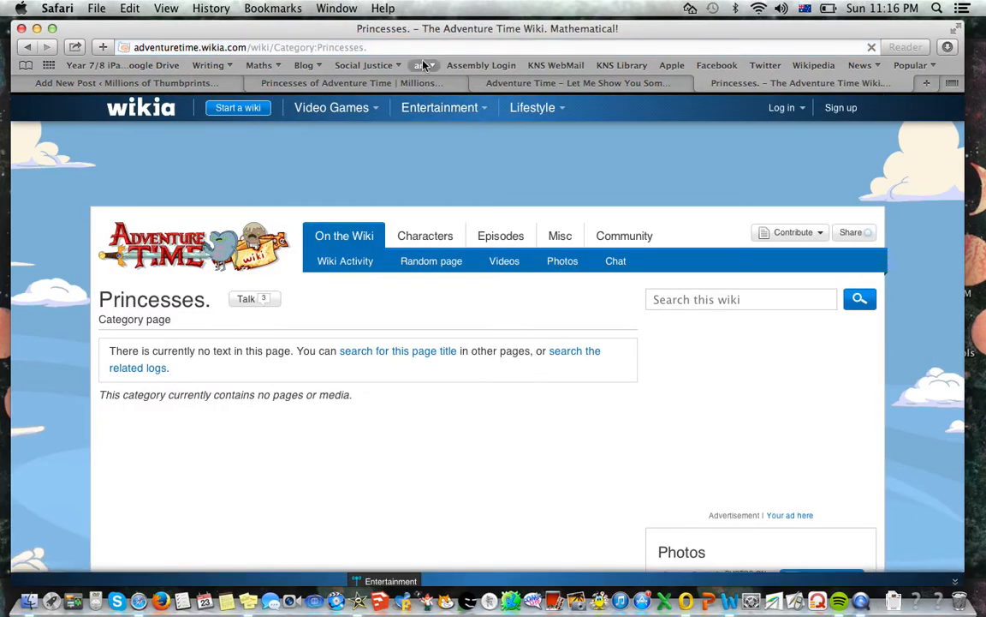
Search the web for "adventure time princesses" and open the Princesses page of The Adventure Time Wiki
click(359, 45)
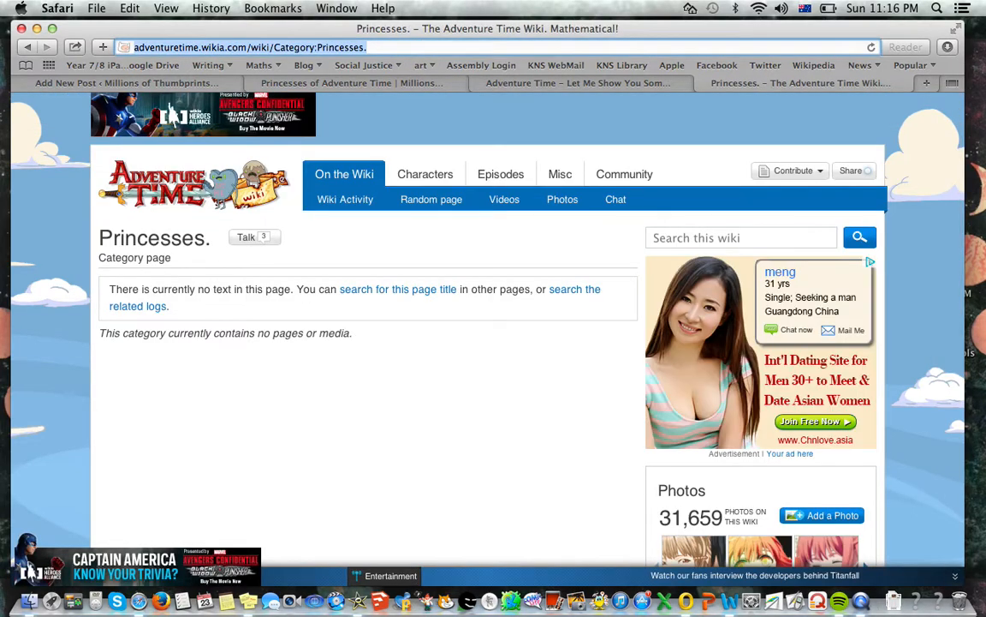
text(advent)
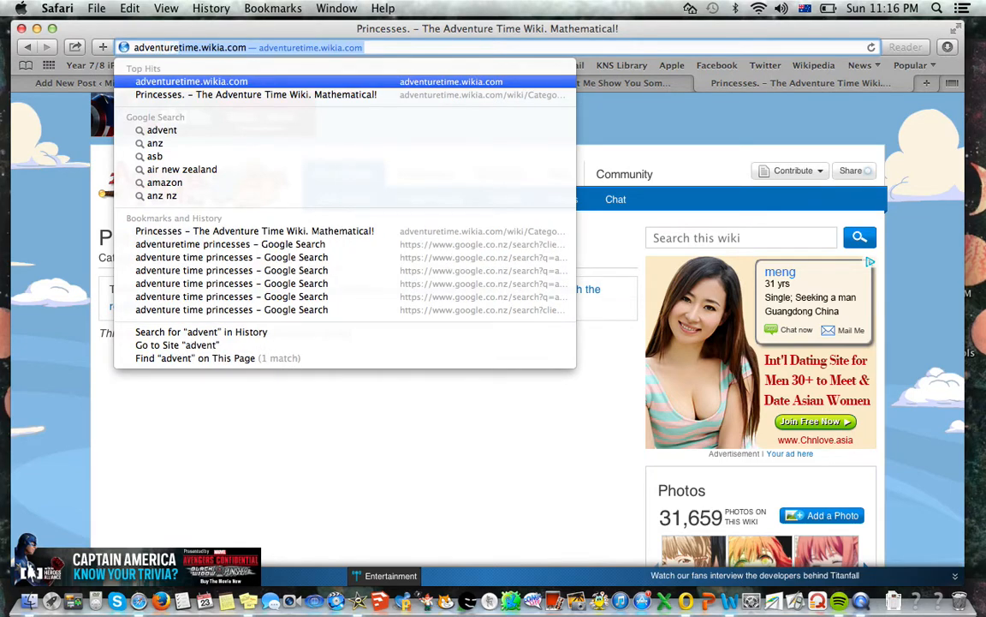
text(ure time princesses)
key(Return)
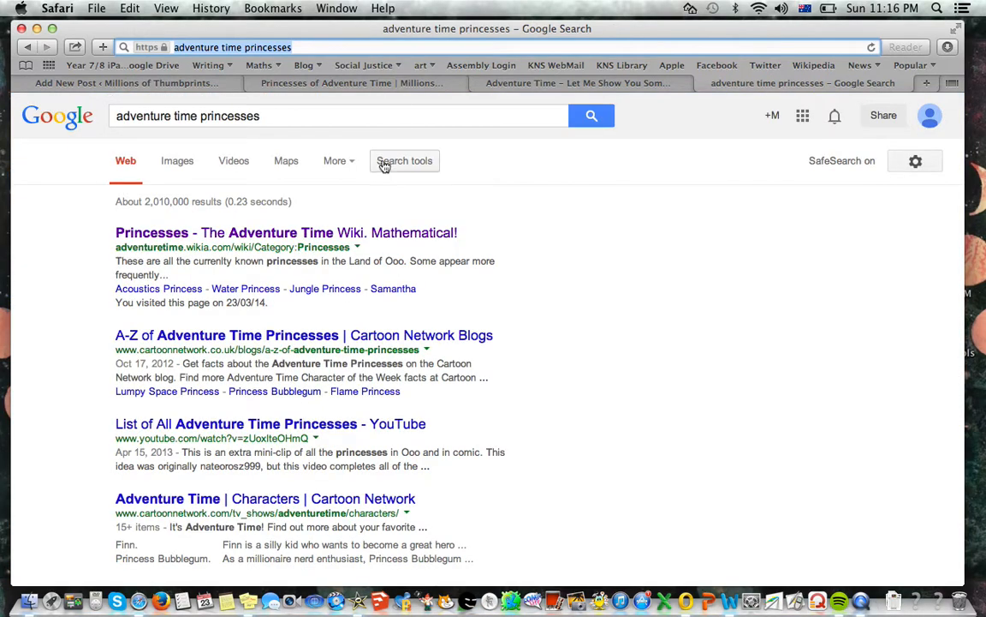
click(304, 232)
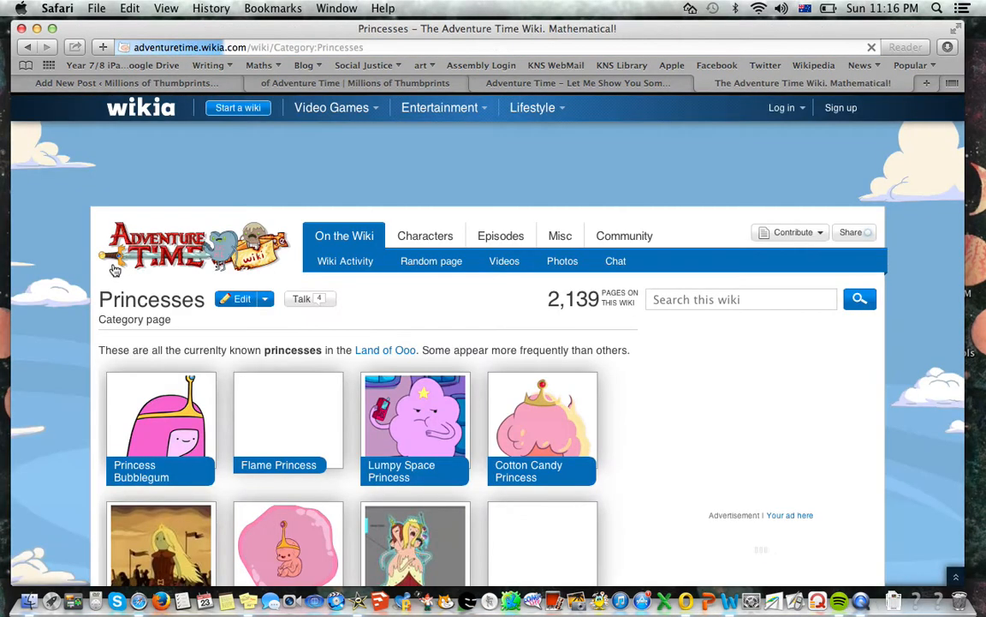
Look through the wiki's princess gallery and its alphabetical list of category pages, and return to the post editor
scroll(115, 271, down, 1)
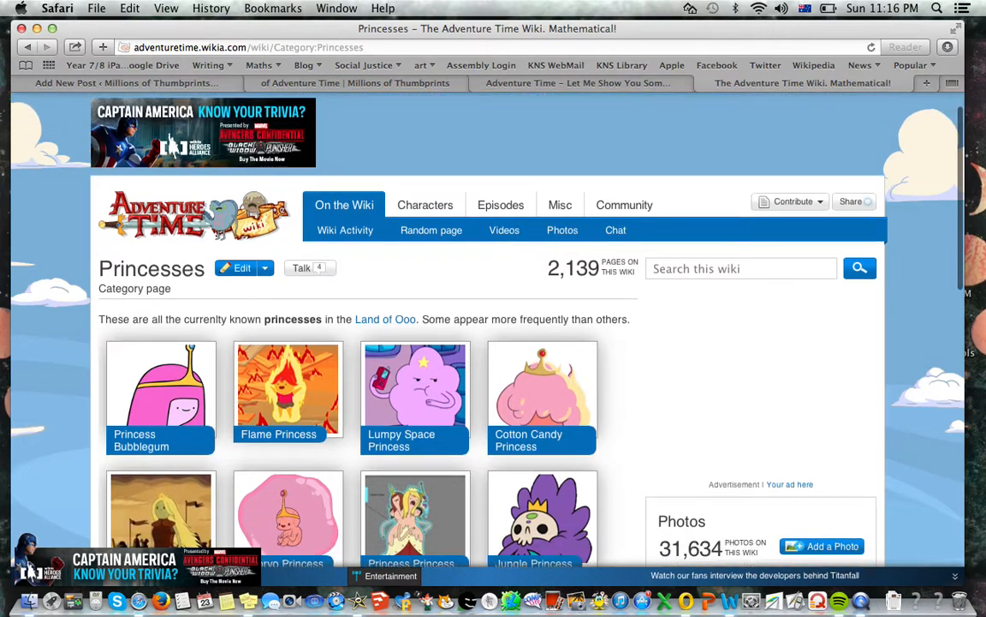
scroll(368, 342, down, 10)
scroll(368, 343, down, 4)
scroll(368, 342, up, 2)
scroll(368, 343, up, 10)
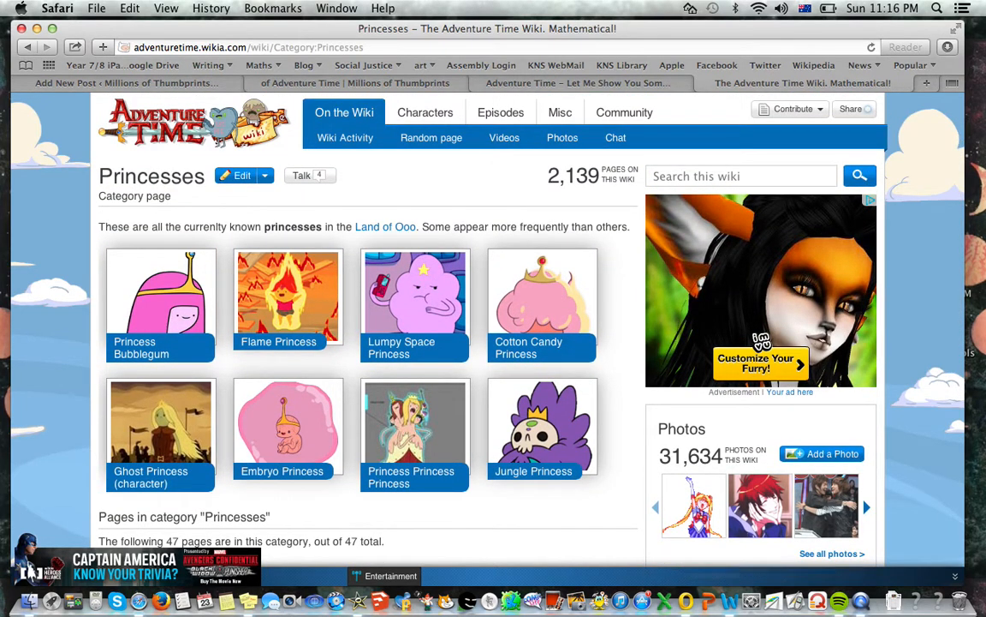
scroll(477, 296, down, 2)
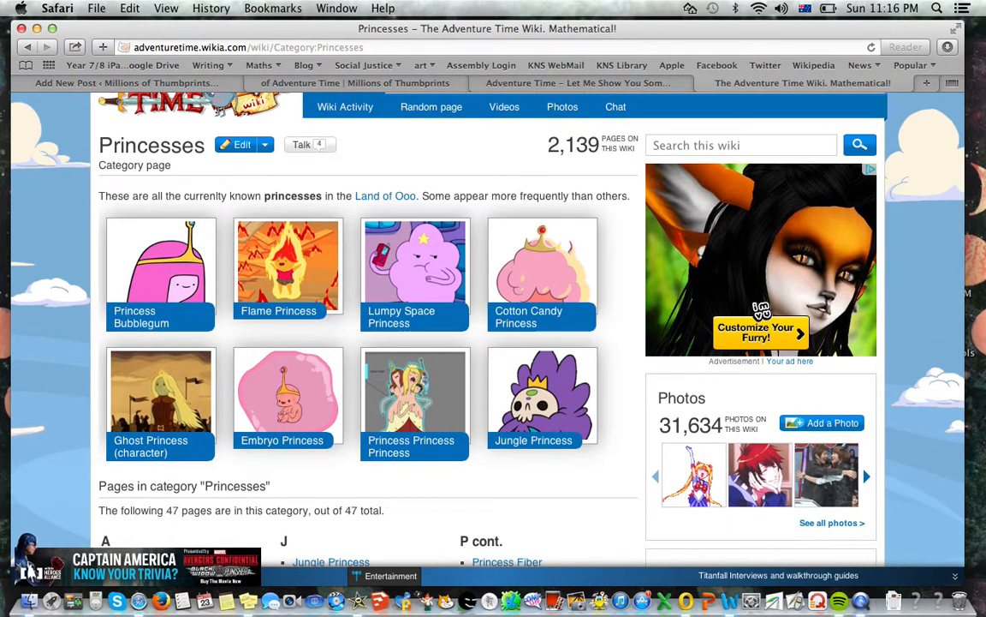
scroll(133, 262, down, 5)
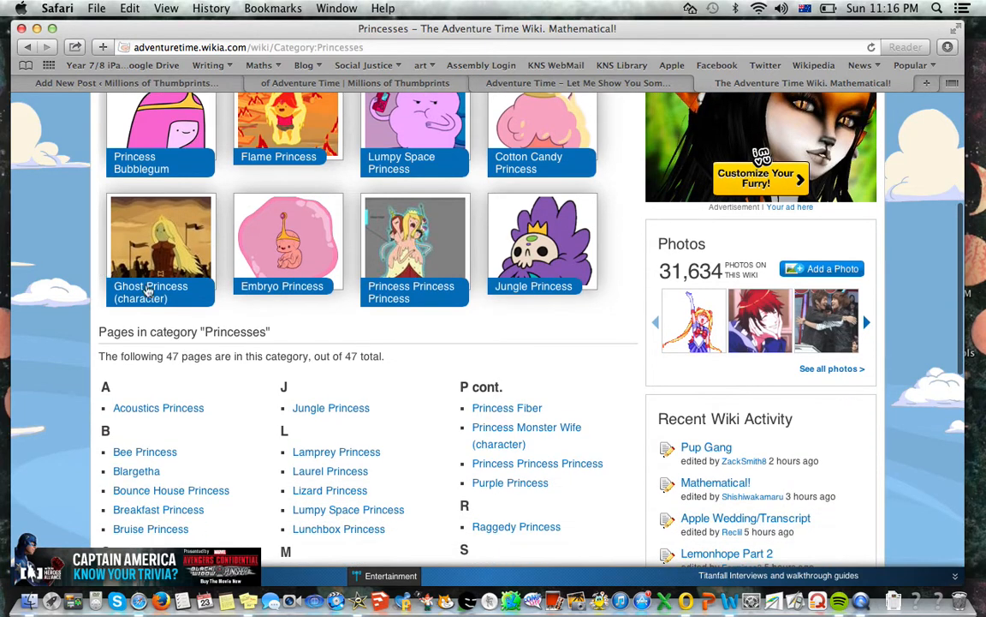
click(169, 83)
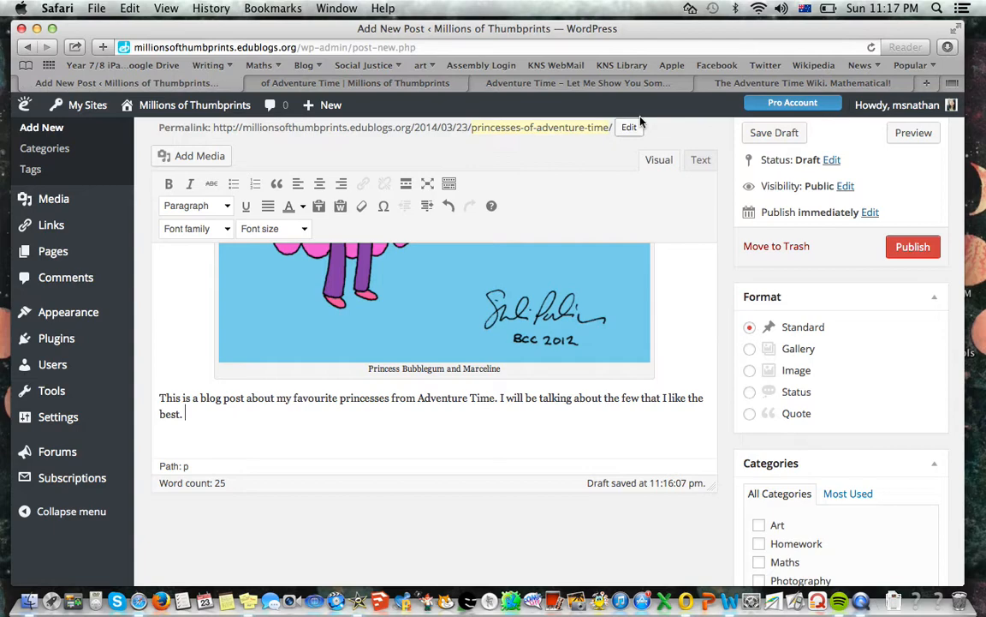
click(726, 85)
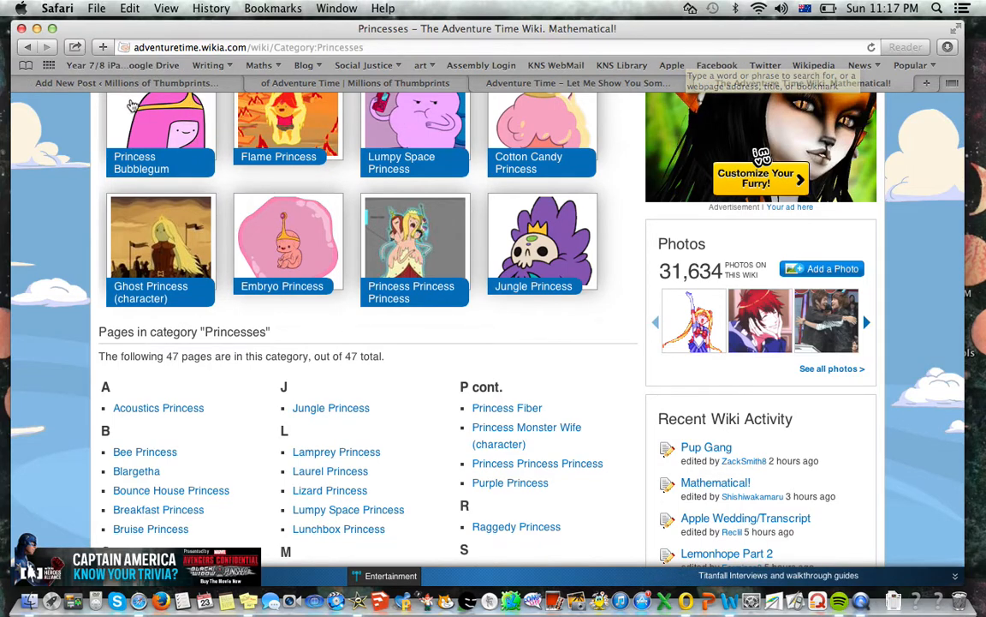
click(128, 85)
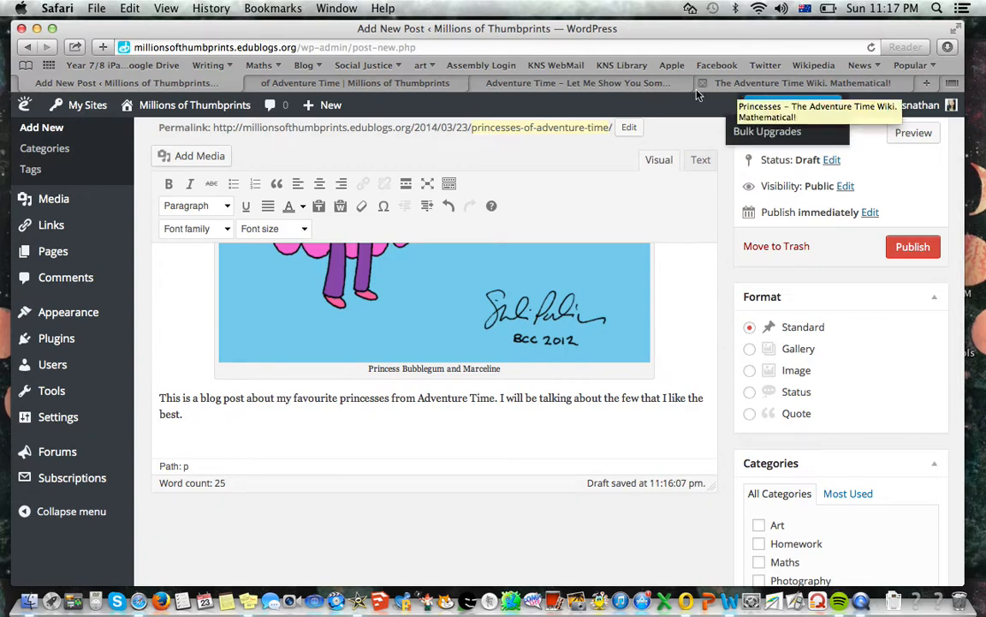
Continue the paragraph with "Here is a Wikia page about all the other princesses if you would like to have a read"
text(Here is a)
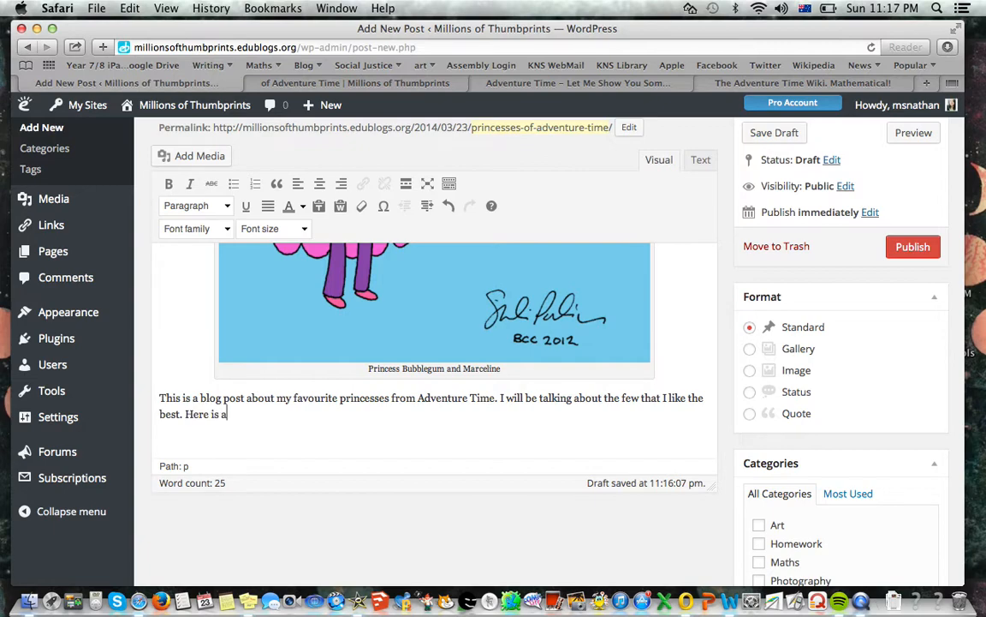
text( wi)
key(BackSpace)
key(BackSpace)
text(Wikia page about all the other princesses if you would like to hav)
text(e a read)
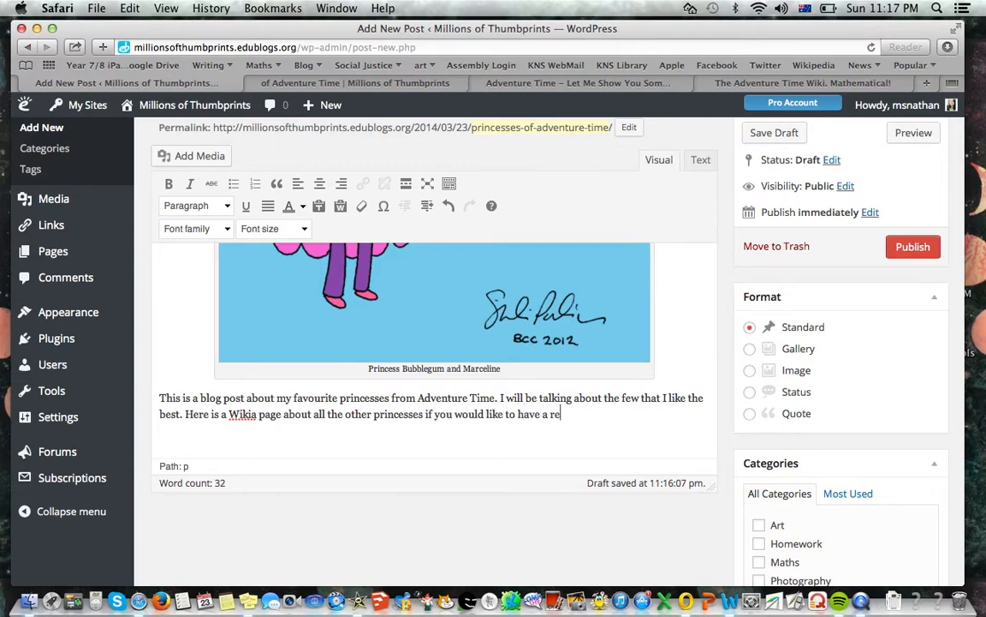
Copy the web address of the wiki's Princesses page and paste it at the end of the post's paragraph
click(891, 83)
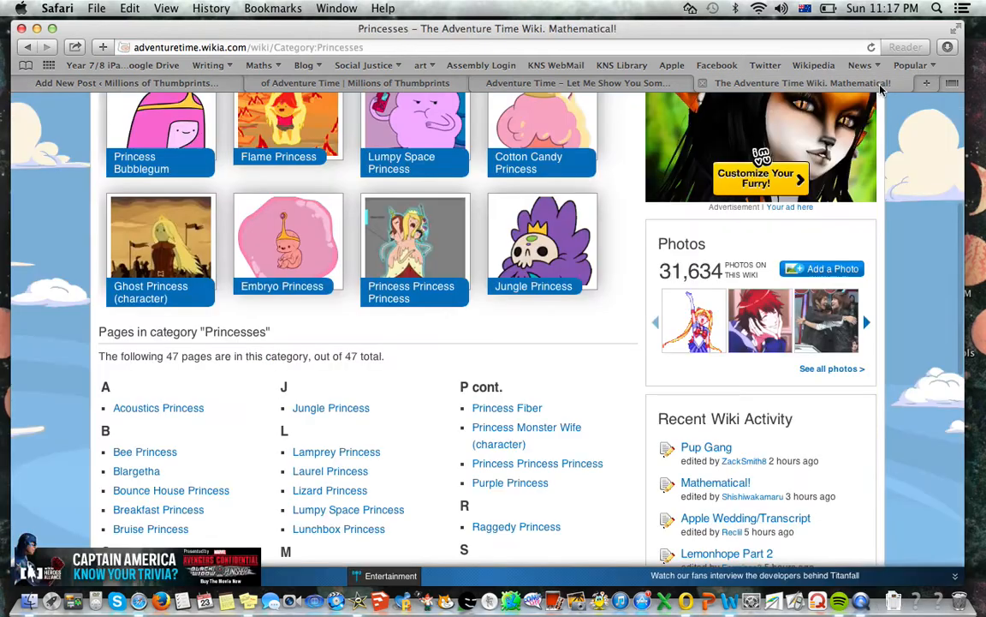
click(766, 47)
key(super+c)
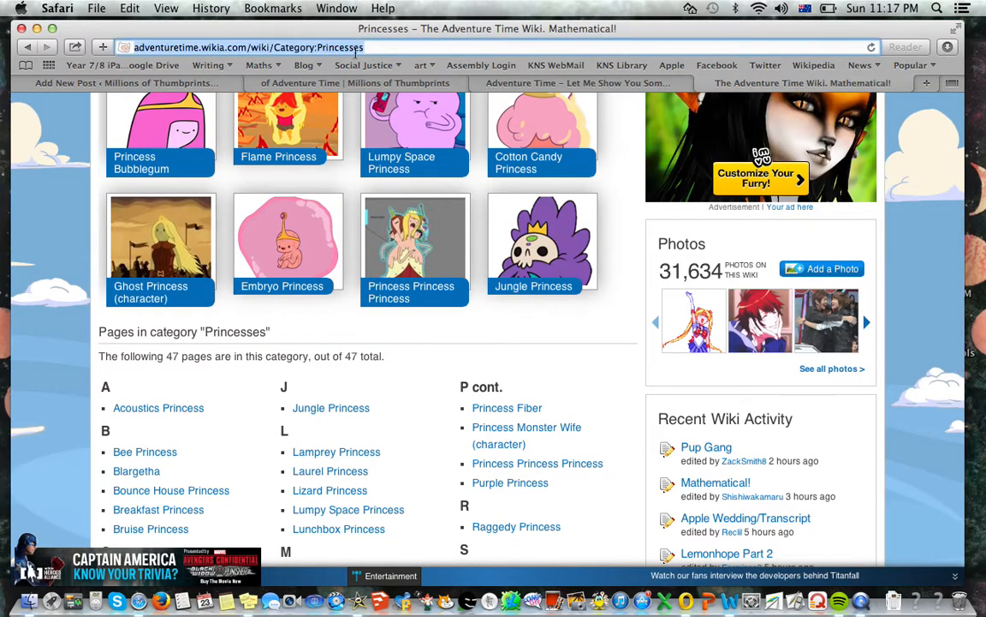
click(150, 86)
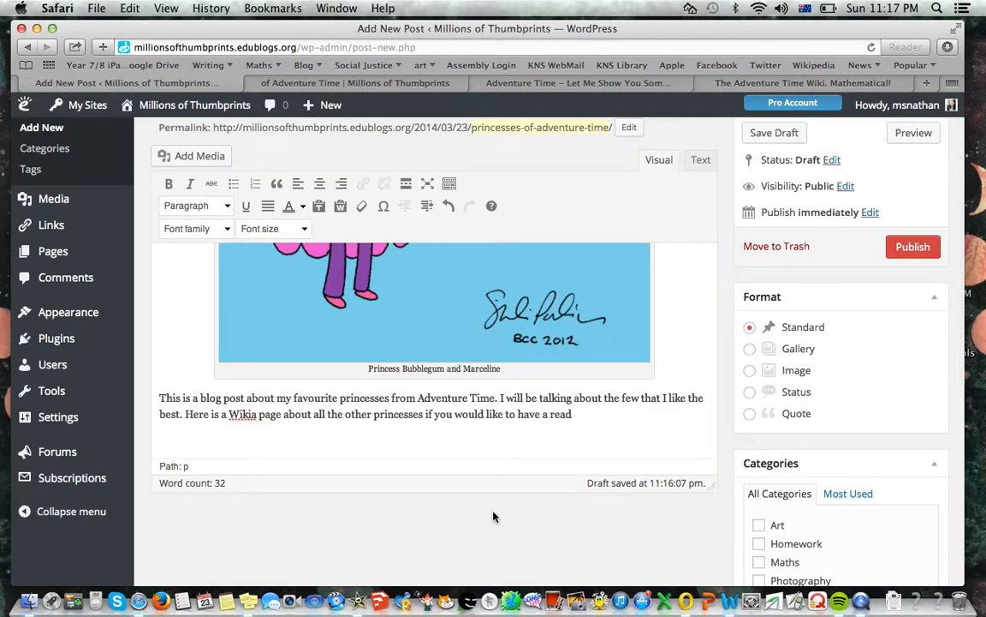
key(super+v)
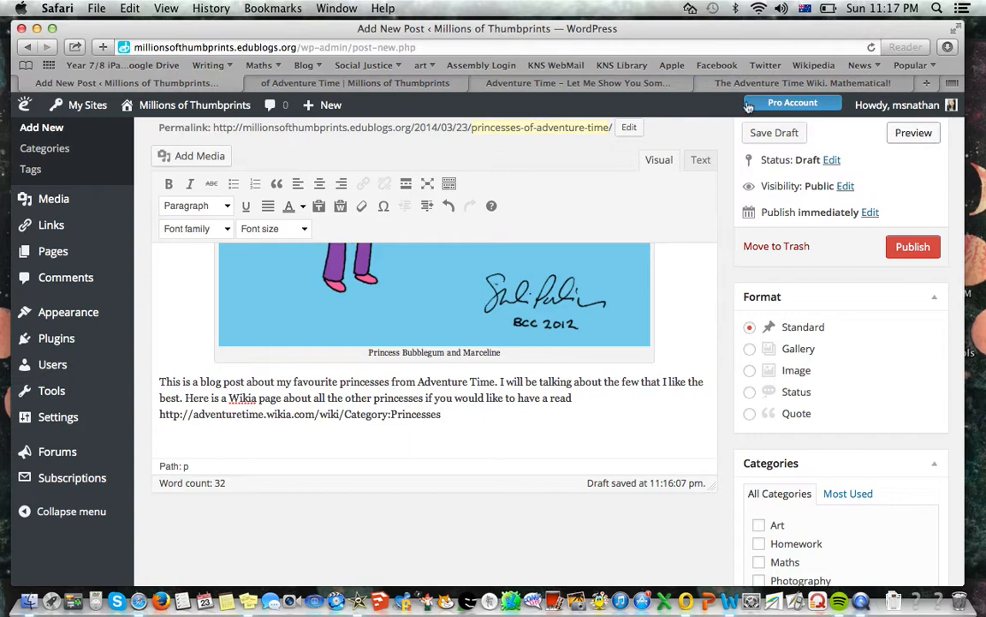
Preview the post, check how the pasted web address looks below the image, and return to the editor
click(387, 84)
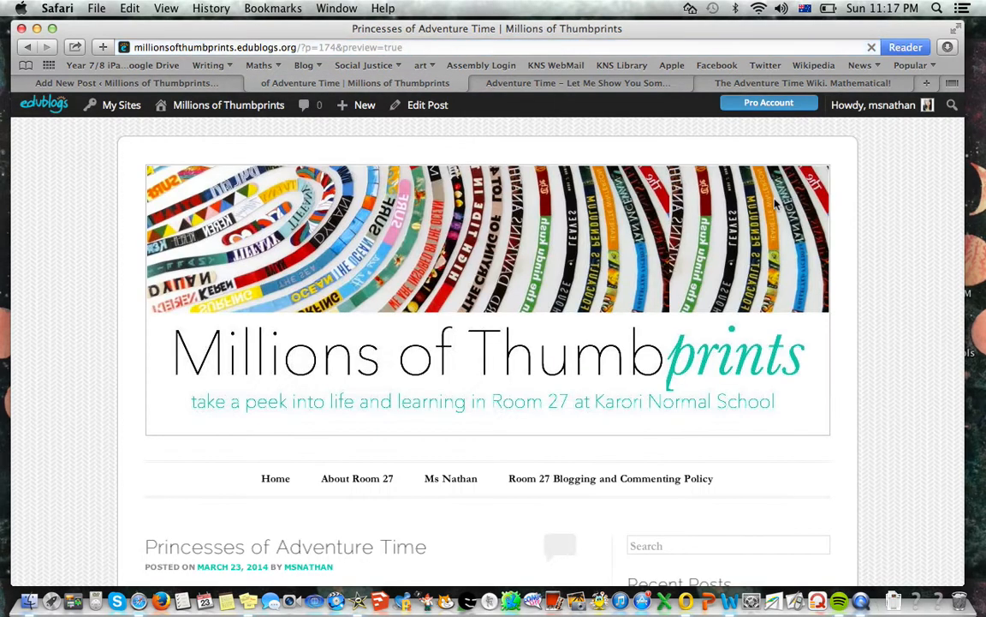
scroll(774, 199, down, 2)
scroll(488, 351, down, 15)
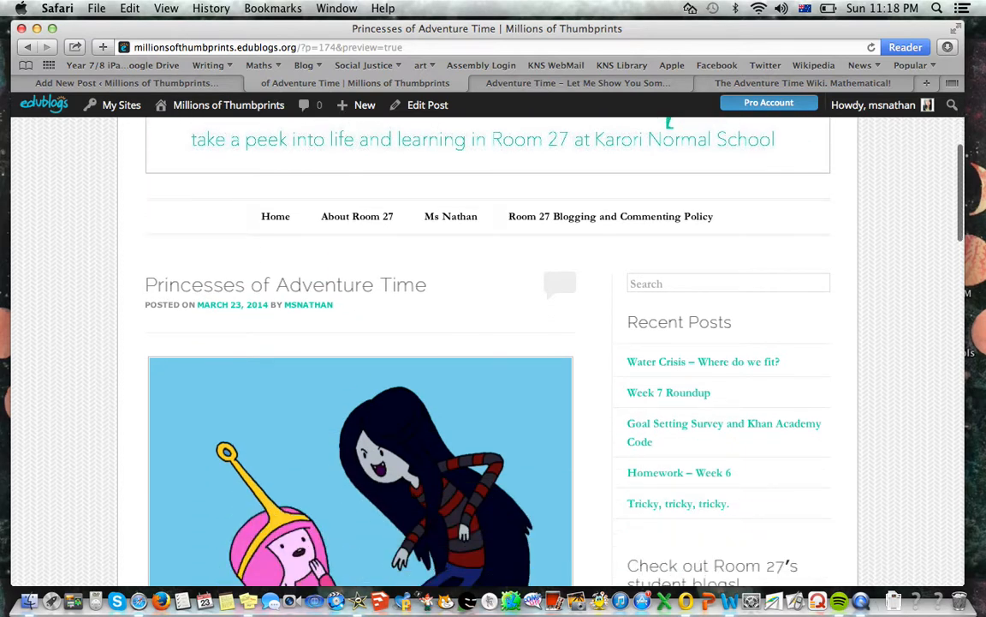
scroll(638, 171, down, 6)
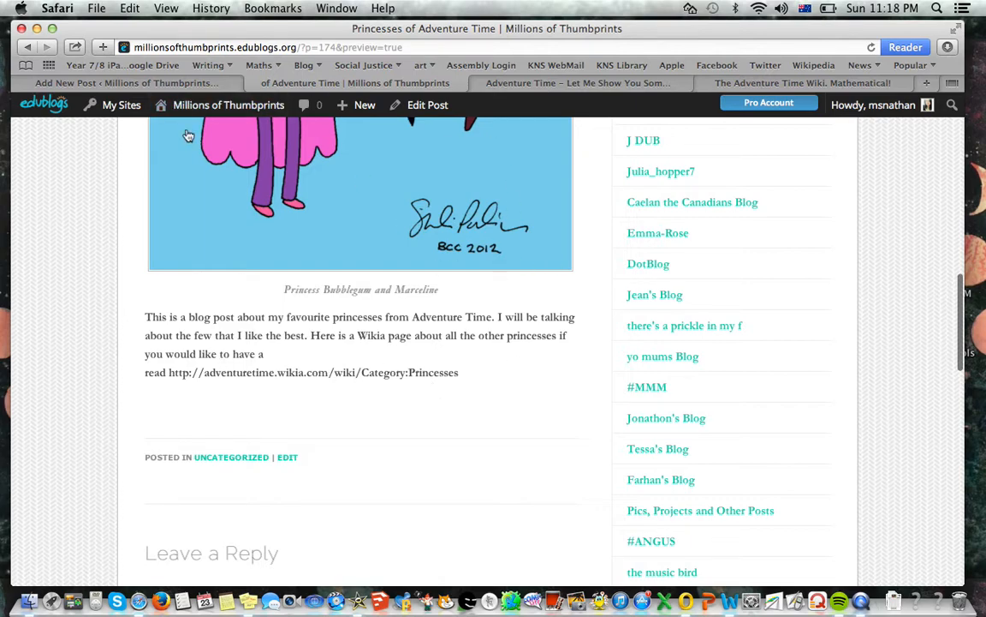
click(137, 83)
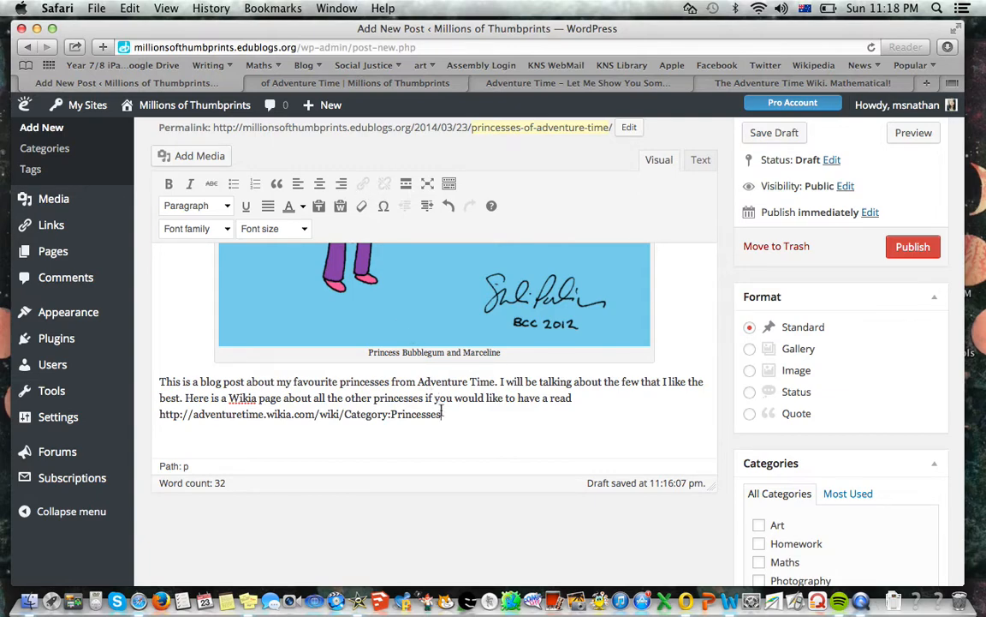
Delete the pasted web address from the paragraph and end the sentence with a full stop after "have a read"
drag(550, 401, 576, 401)
click(485, 447)
scroll(446, 415, up, 1)
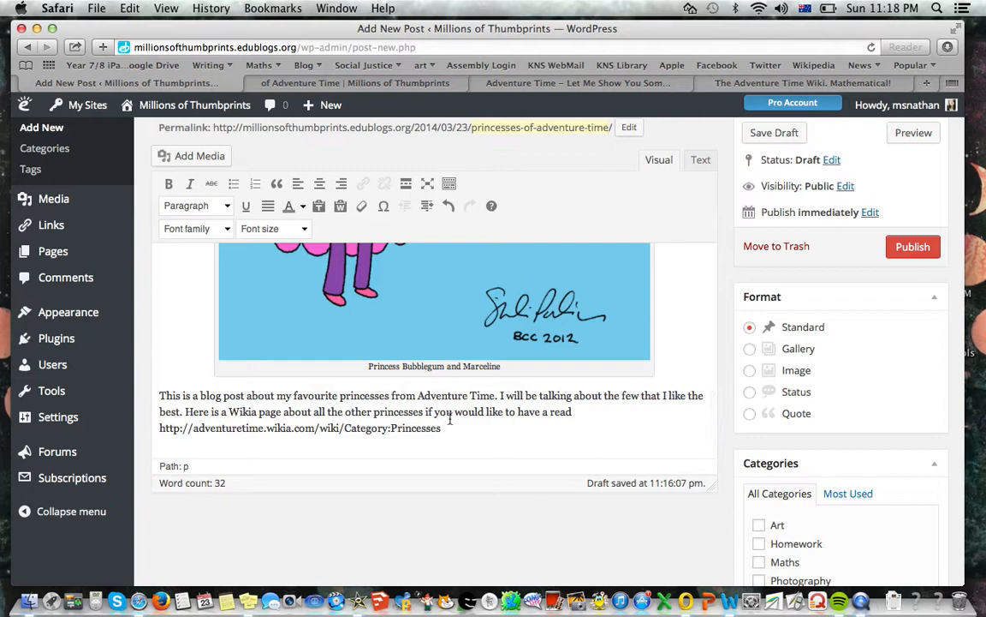
drag(443, 428, 160, 426)
key(super+c)
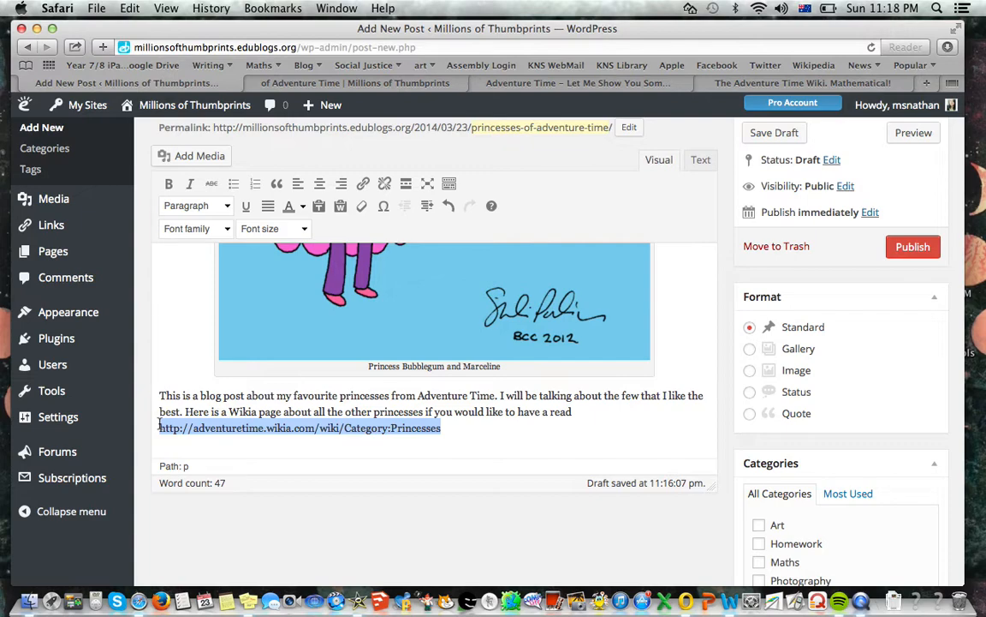
key(BackSpace)
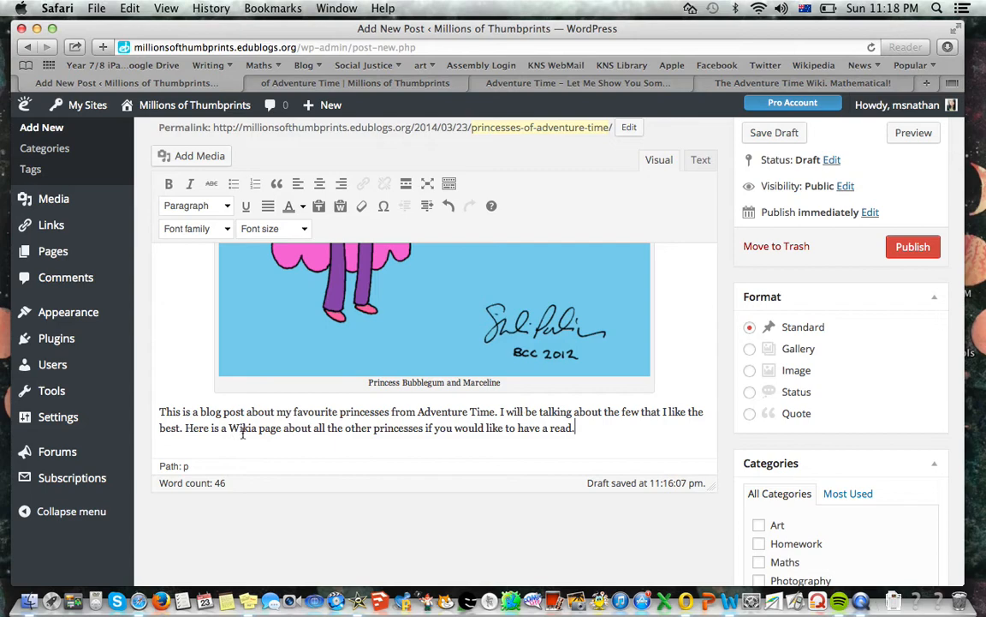
drag(230, 430, 281, 432)
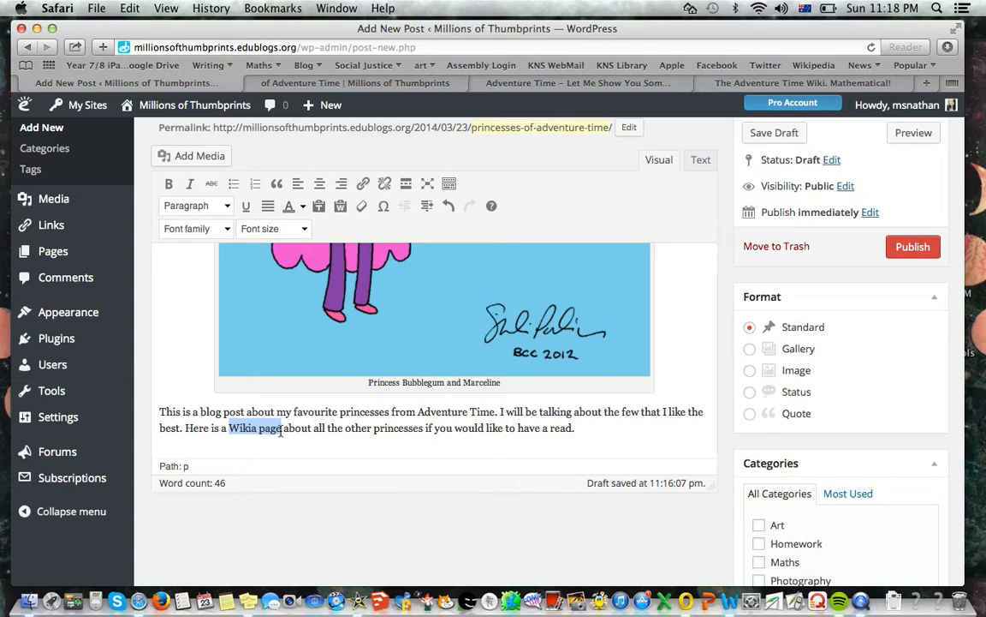
click(363, 185)
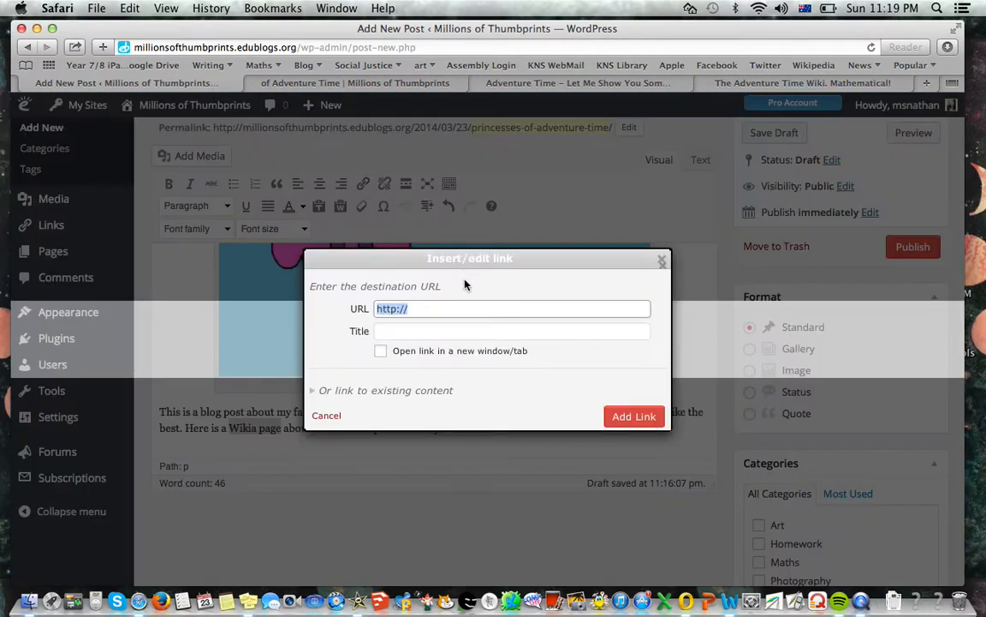
key(BackSpace)
key(super+v)
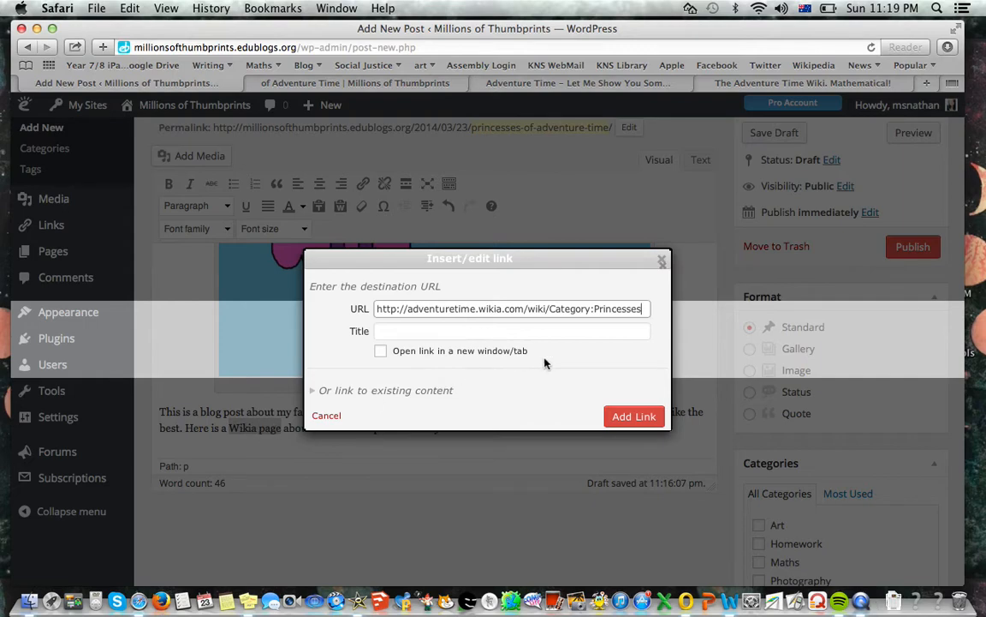
click(381, 352)
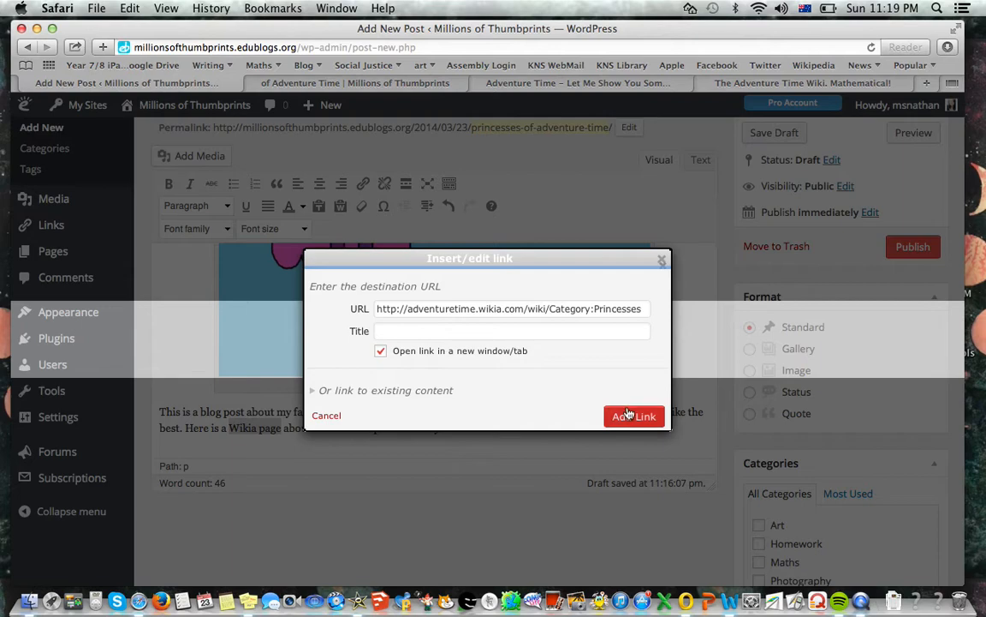
click(381, 352)
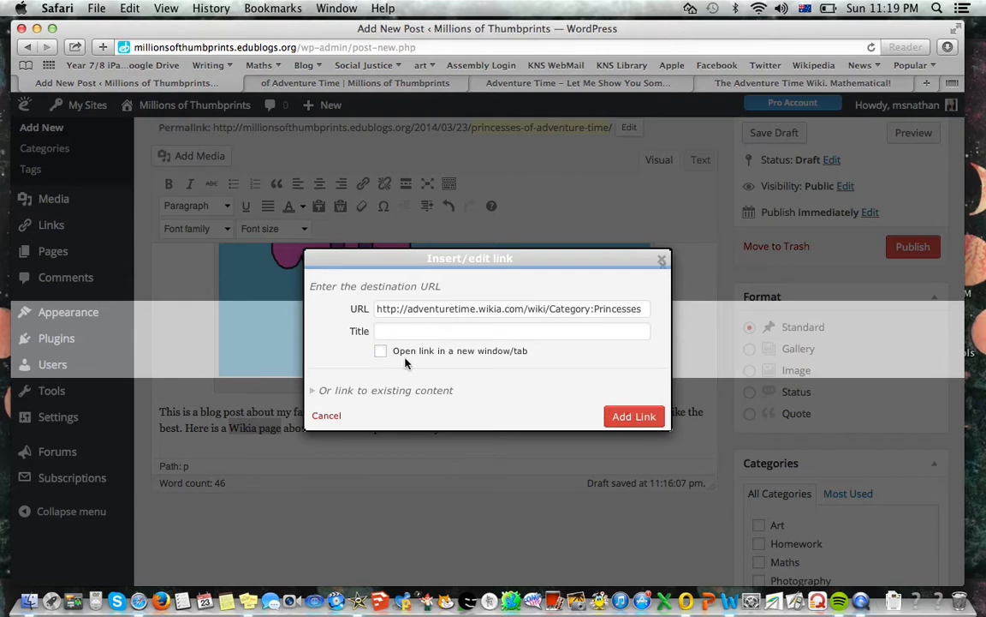
click(631, 417)
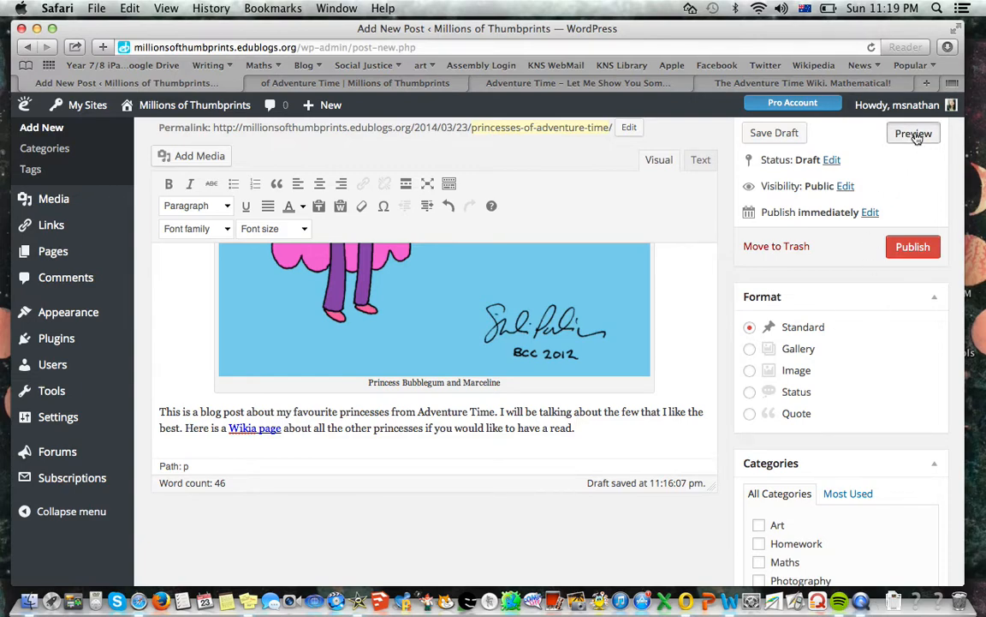
Preview the post again and check how the linked words "Wikia page" look in the paragraph below the image
click(420, 86)
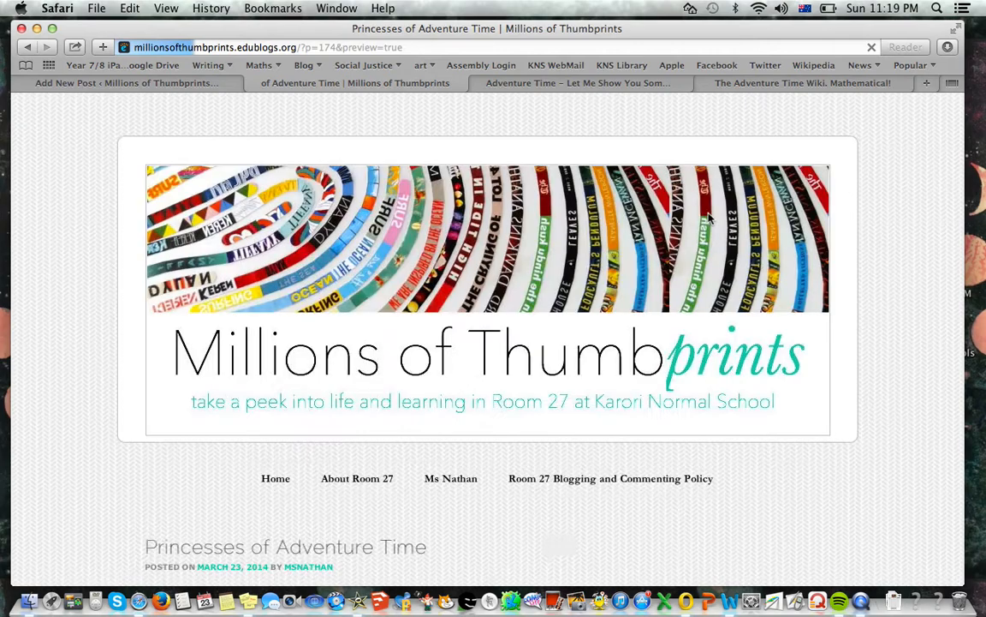
scroll(709, 218, down, 3)
scroll(494, 351, down, 15)
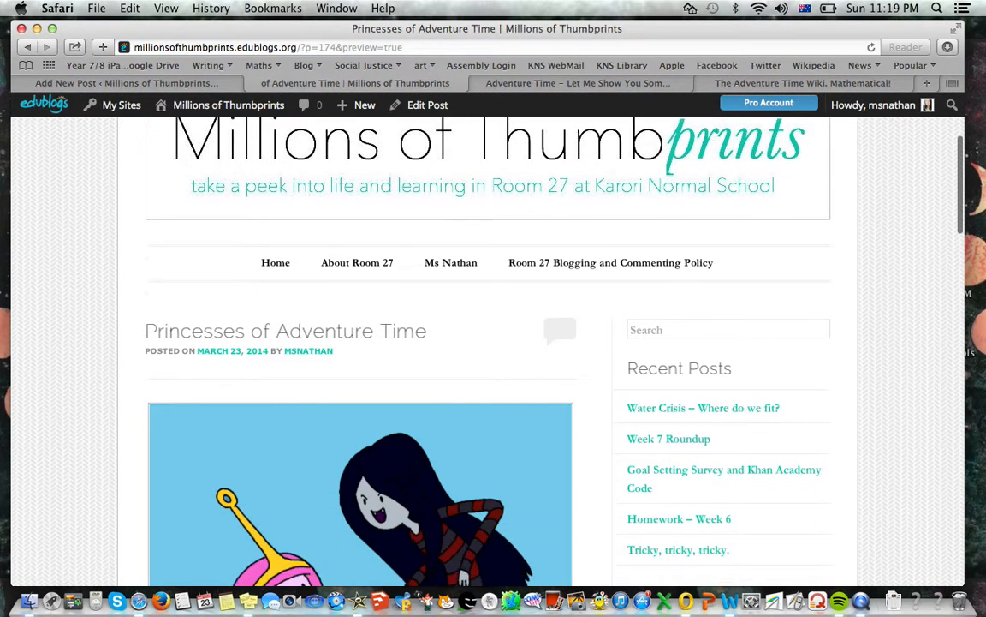
scroll(493, 342, down, 2)
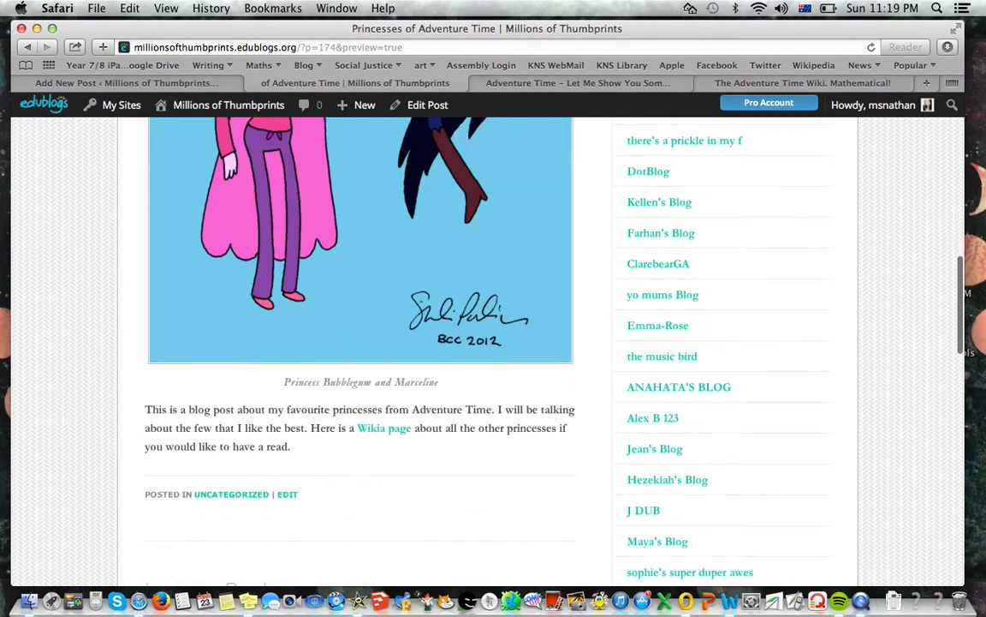
Follow the "Wikia page" link in the previewed post, look over the Princesses category page it leads to, and return to the post editor
super+click(387, 429)
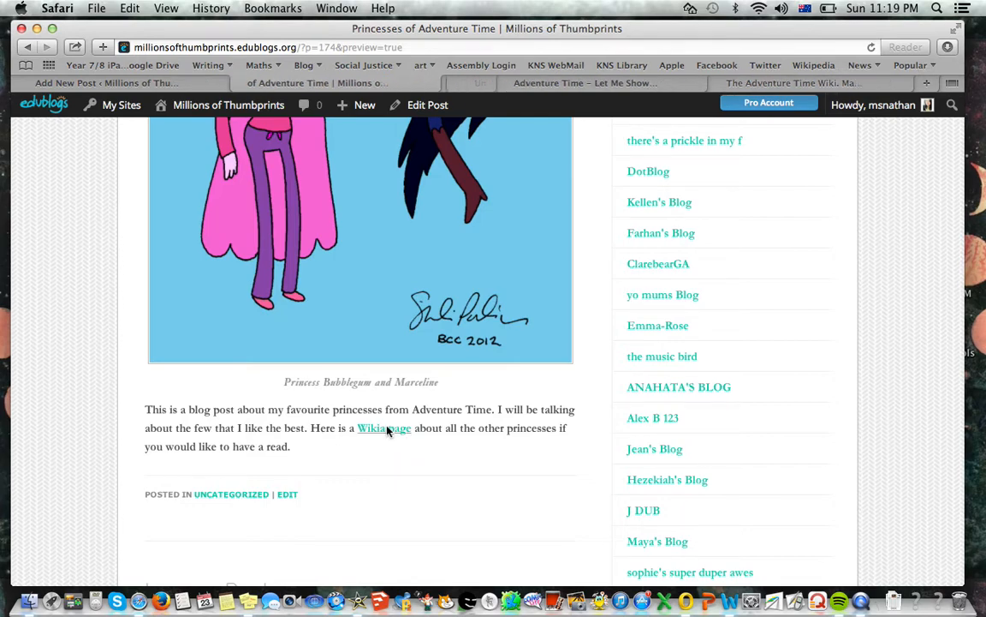
click(473, 83)
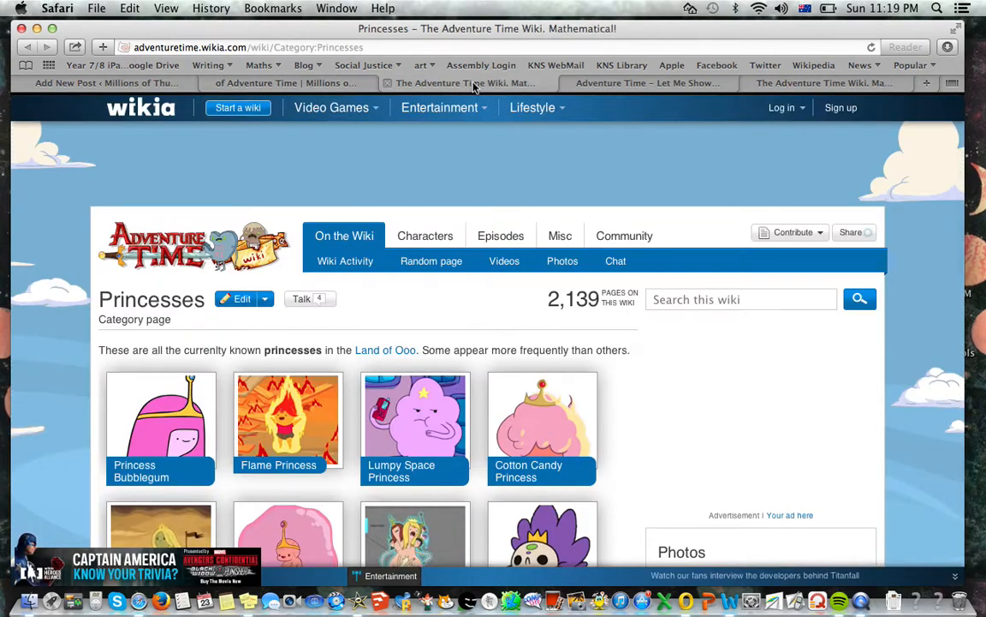
scroll(493, 343, down, 4)
scroll(482, 110, down, 1)
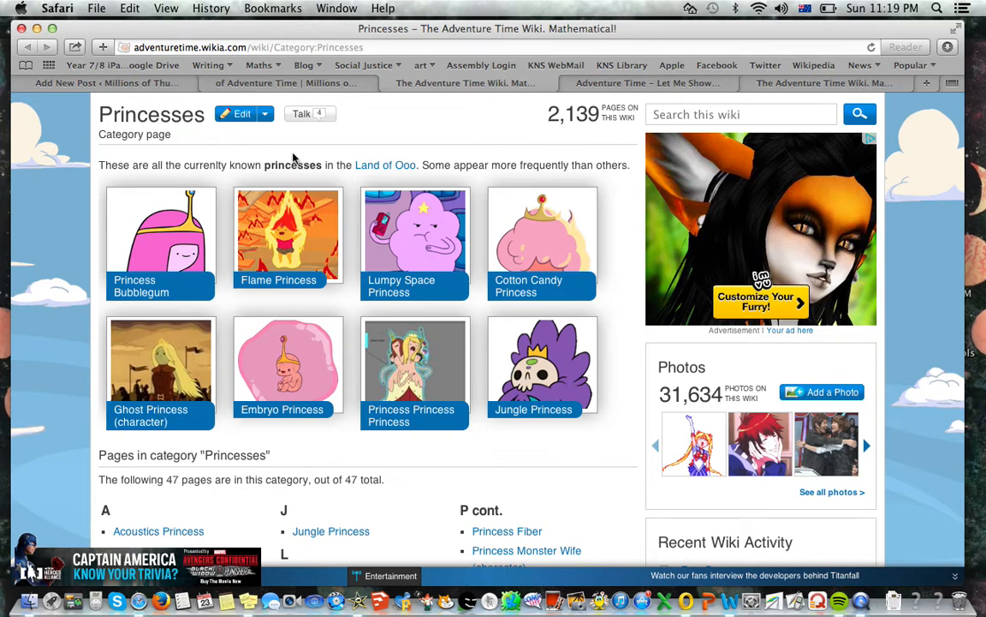
click(388, 83)
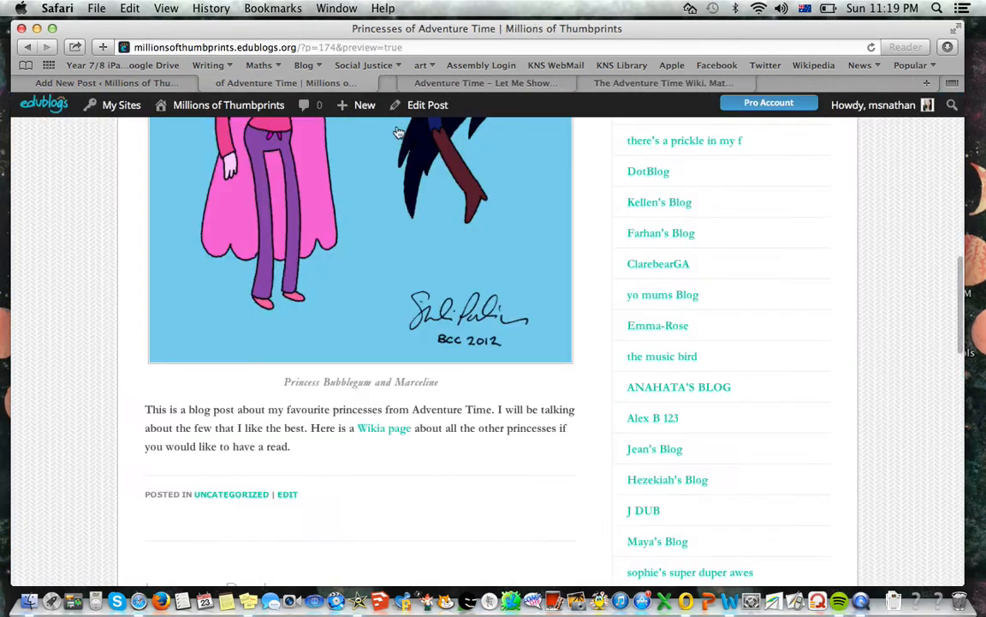
click(142, 82)
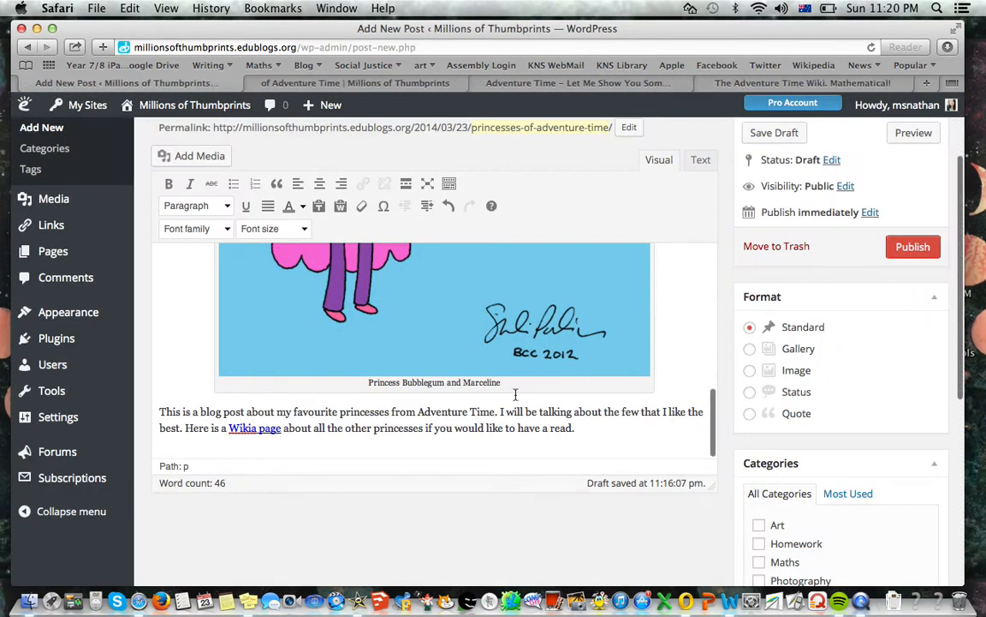
Start a new line below the introductory paragraph and search the web for "hot dog princess" in a new browser tab
click(590, 426)
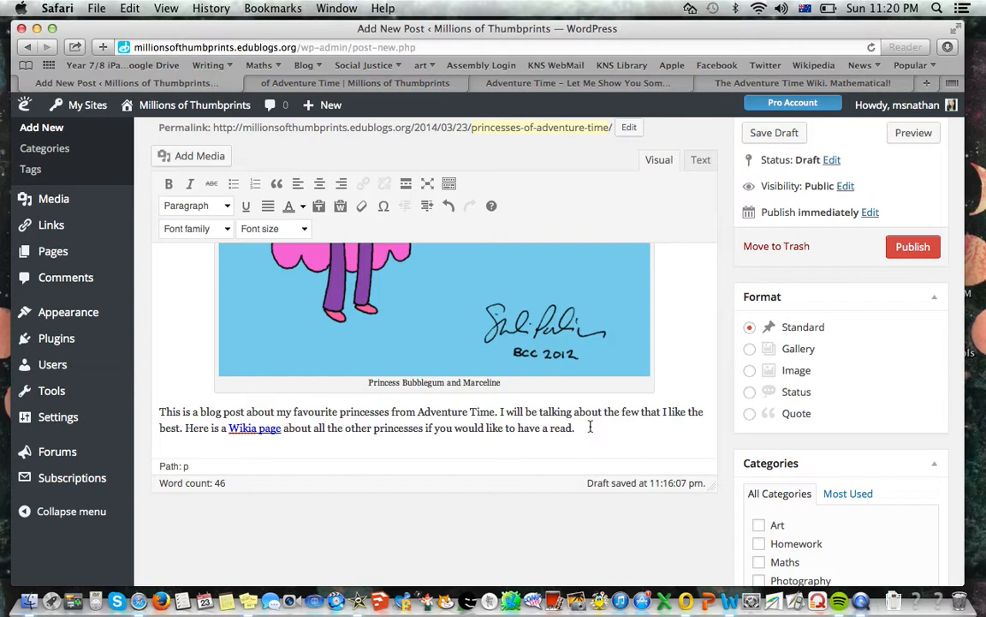
key(Return)
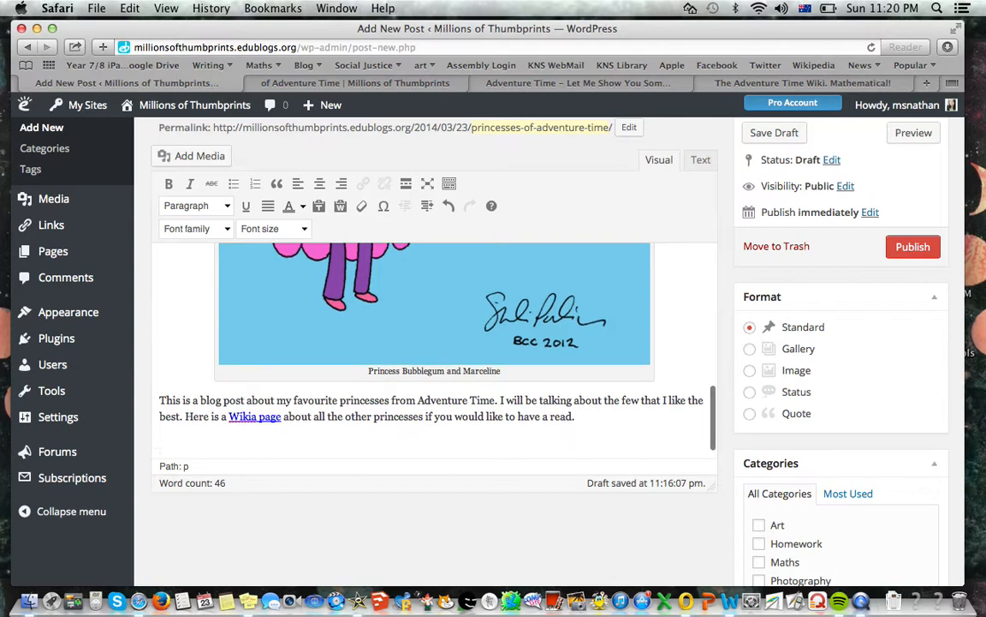
click(928, 83)
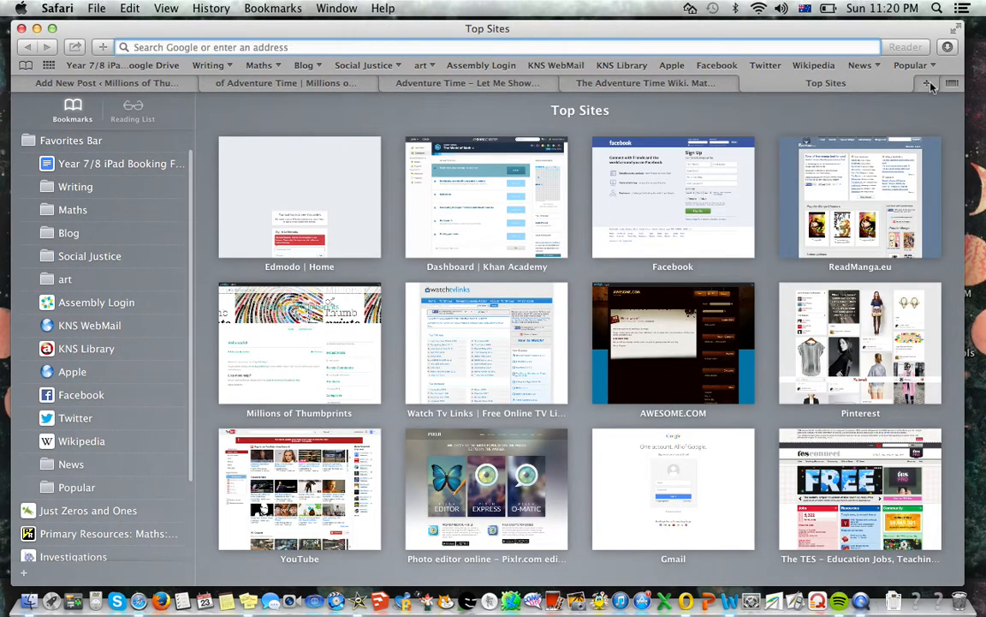
text(hot dog)
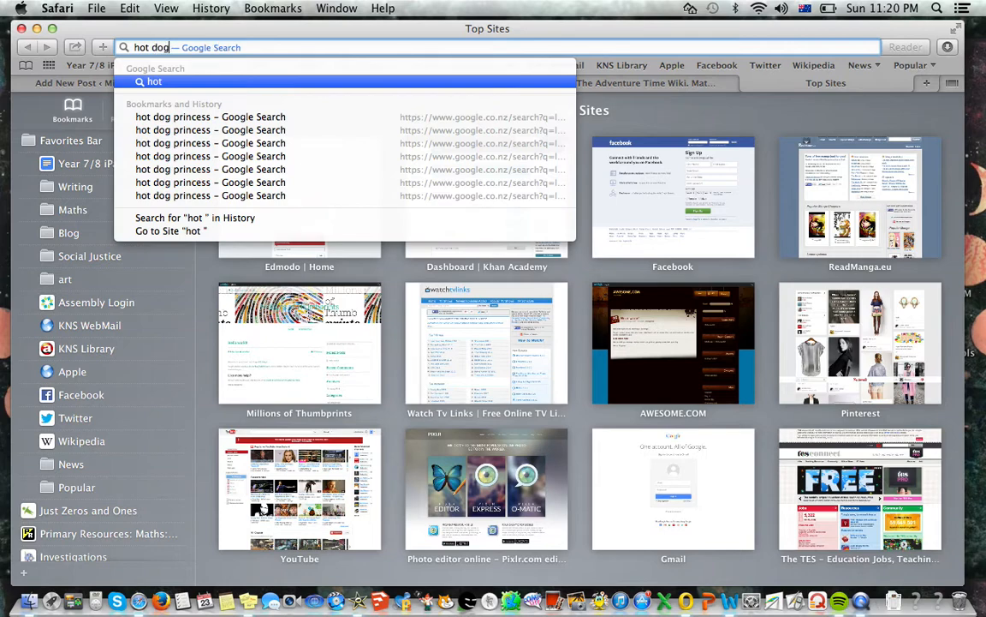
text( princesses)
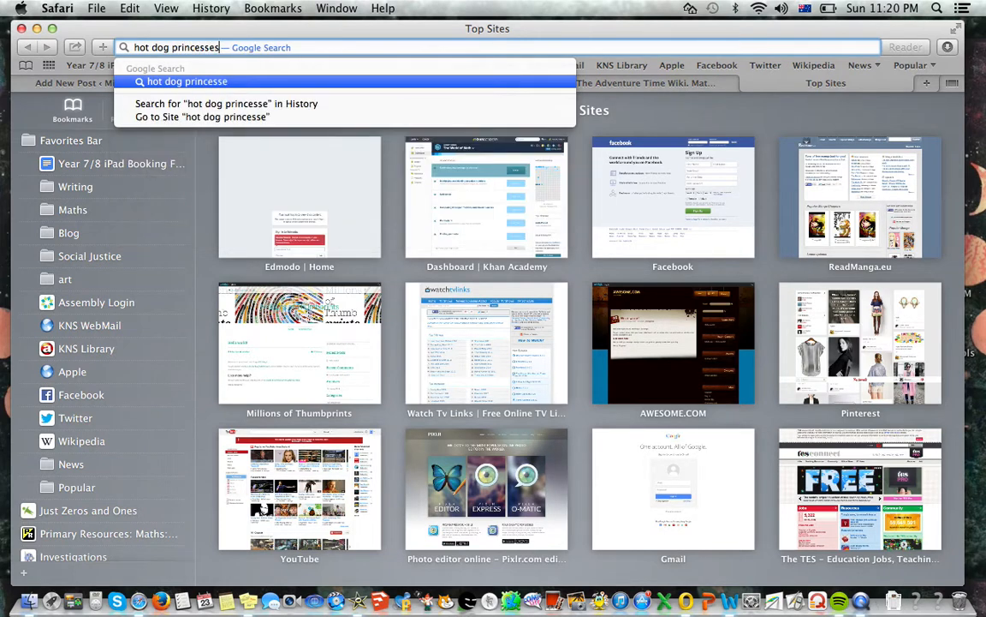
key(BackSpace)
key(Escape)
key(Return)
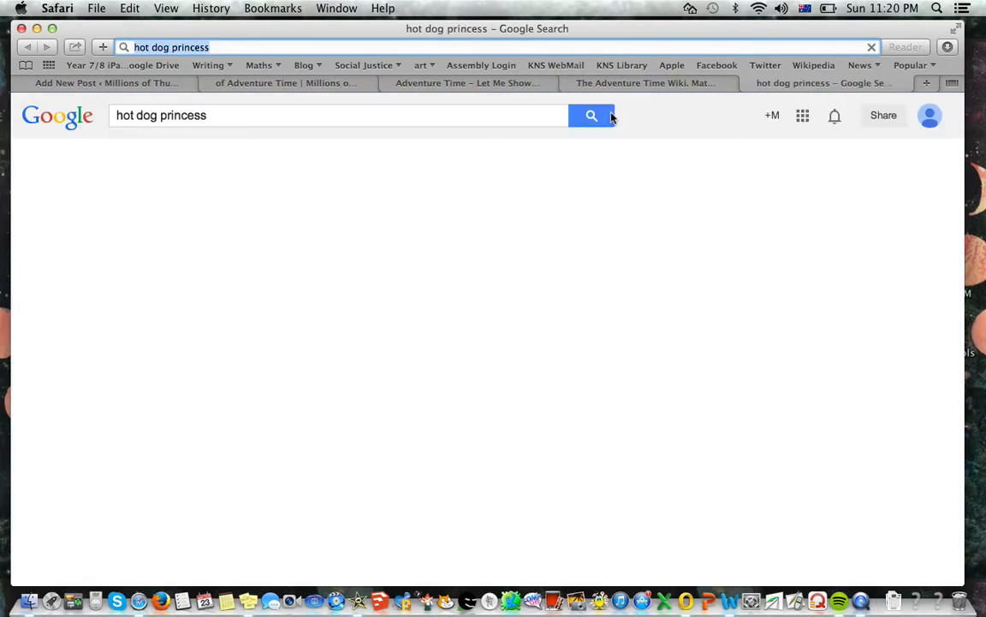
Switch the "hot dog princess" search to image results and filter them to Medium size
click(179, 173)
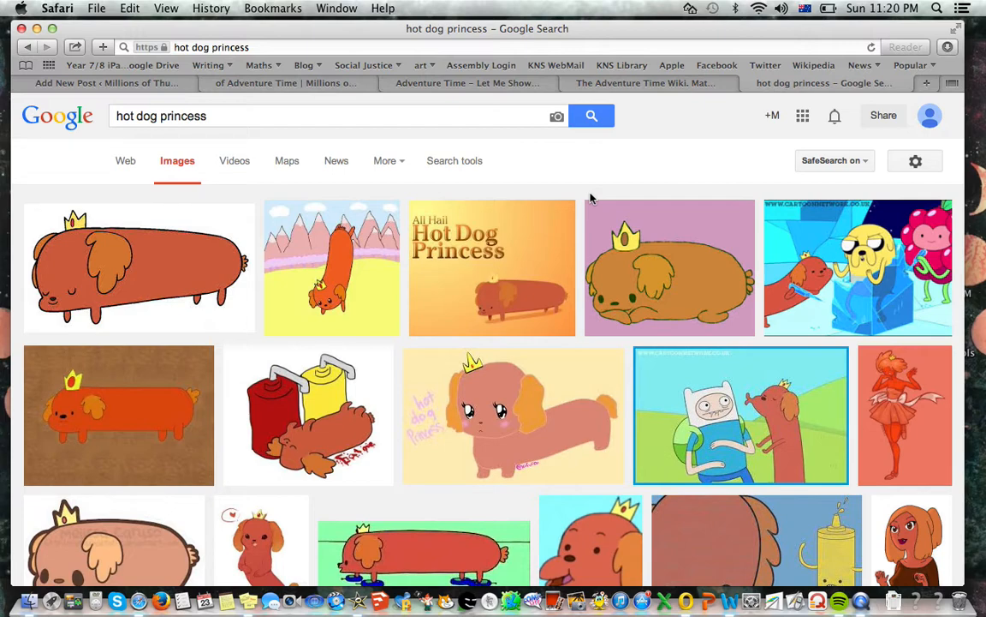
click(466, 162)
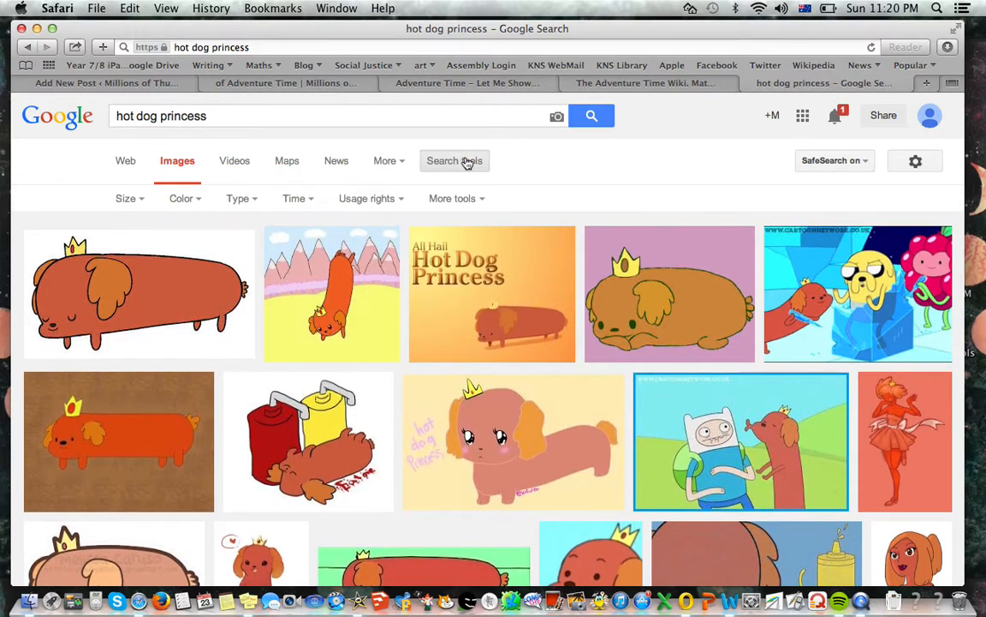
click(124, 200)
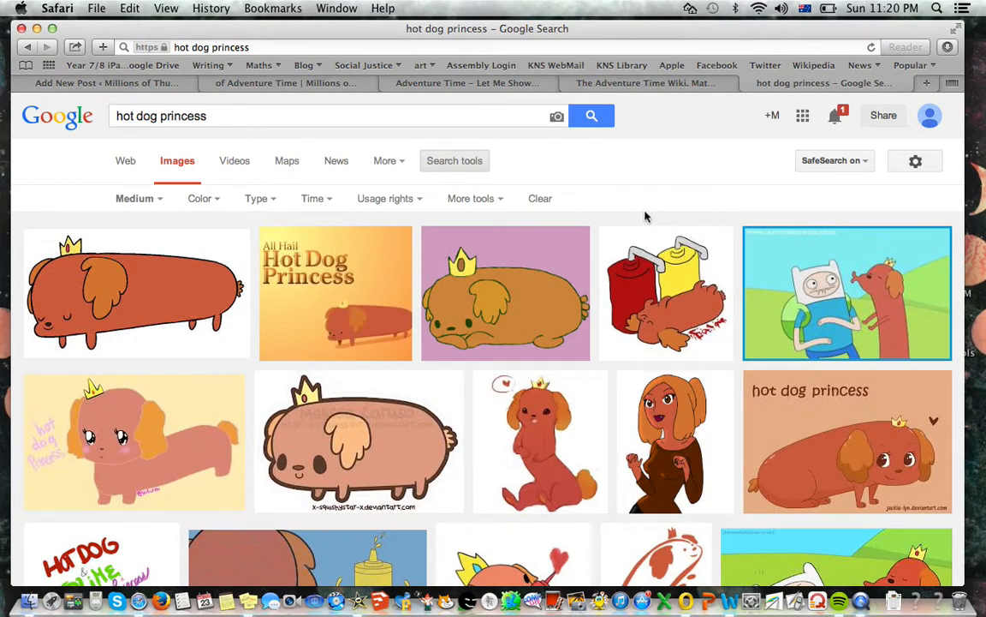
View the first Hot Dog Princess result as a full image and save it as Hot_Dog_Princess in the Adventure Time folder
click(184, 313)
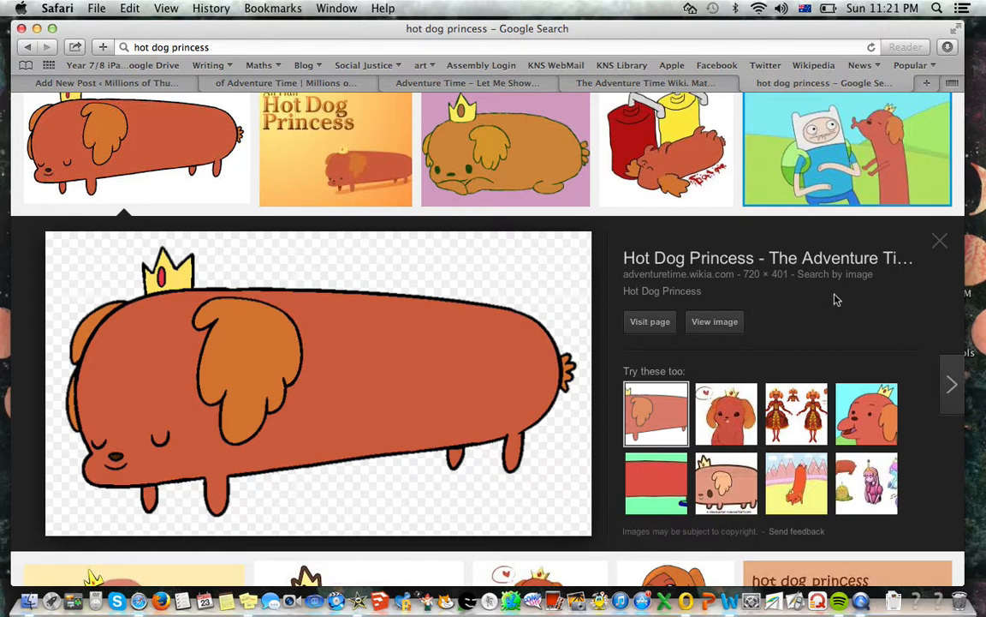
click(707, 322)
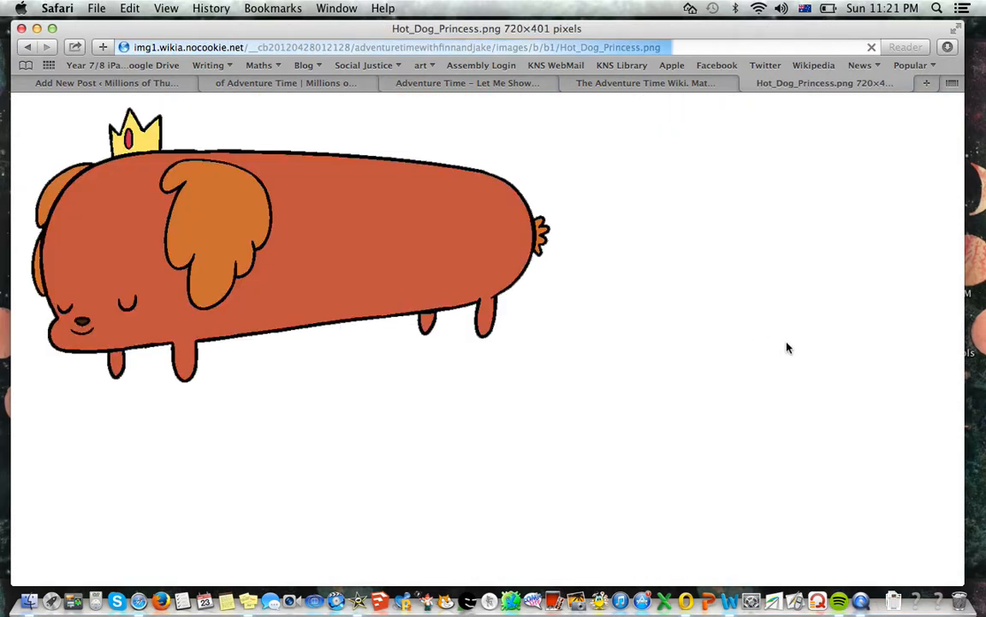
right_click(320, 227)
click(359, 268)
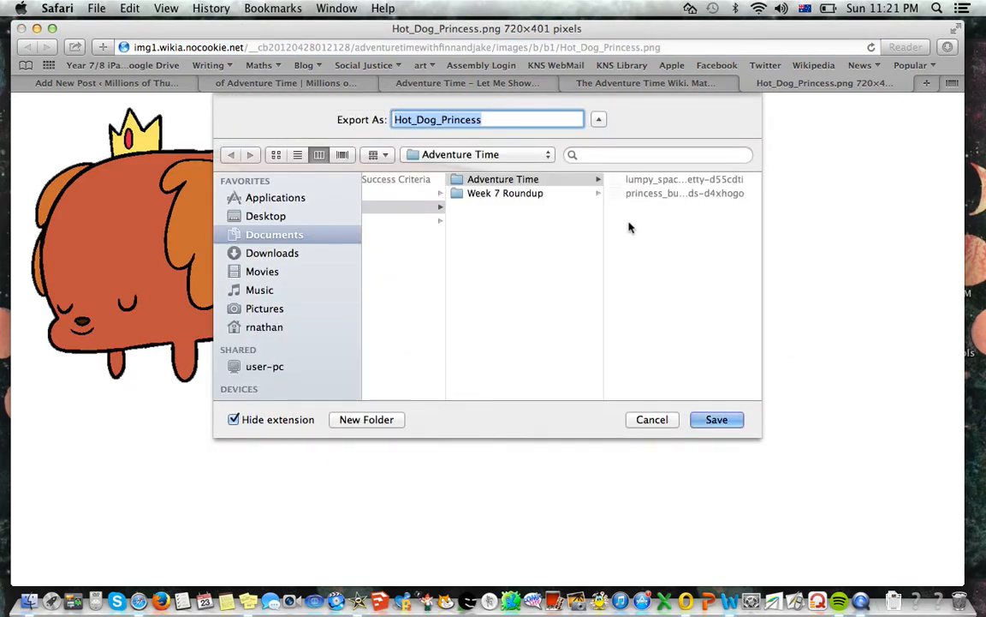
click(715, 419)
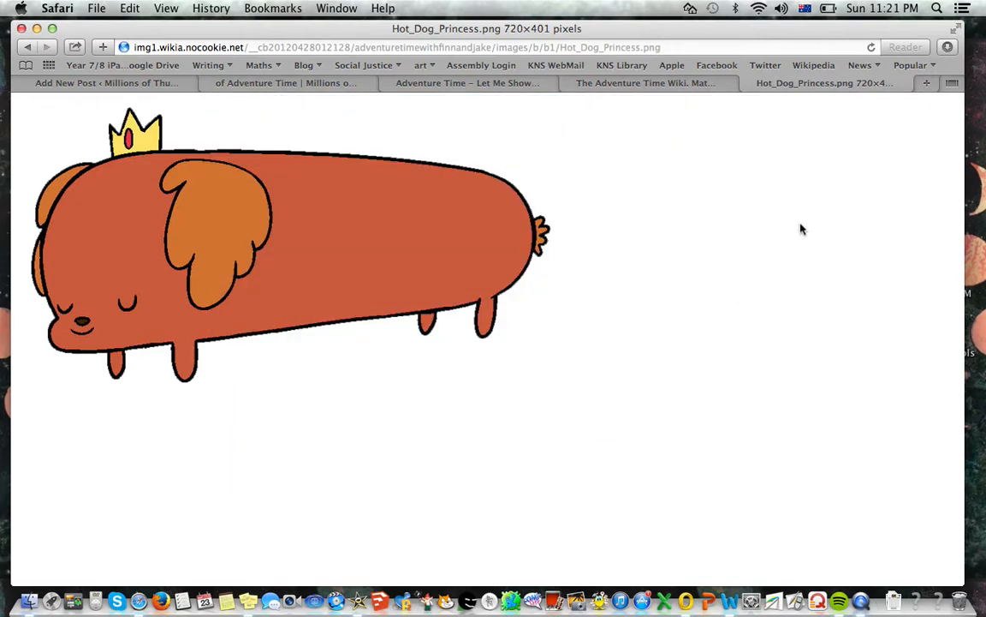
Return to the post editor and upload Hot_Dog_Princess from the Adventure Time folder to the media library
click(104, 82)
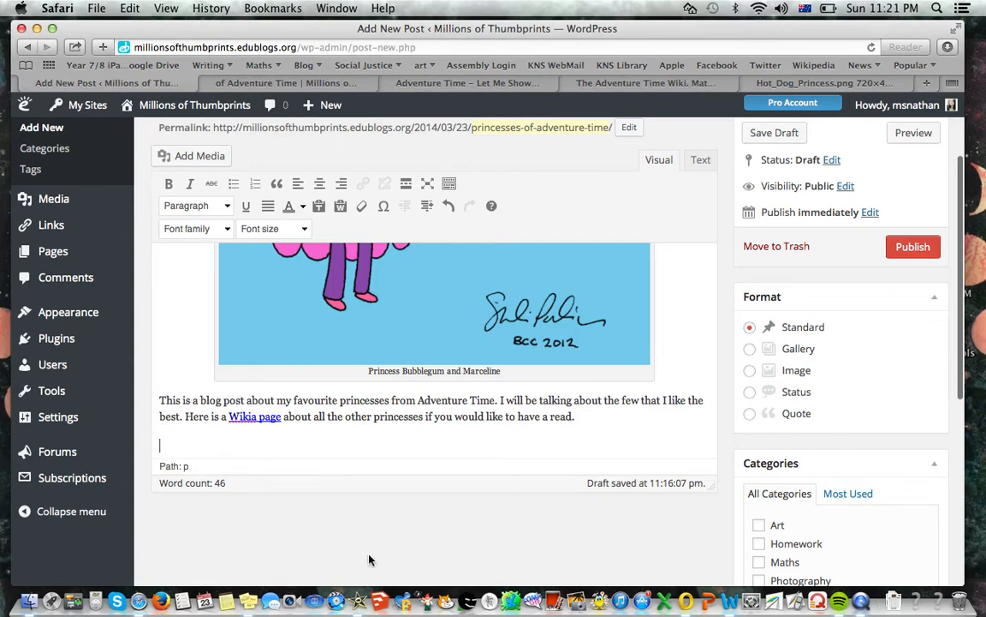
click(184, 156)
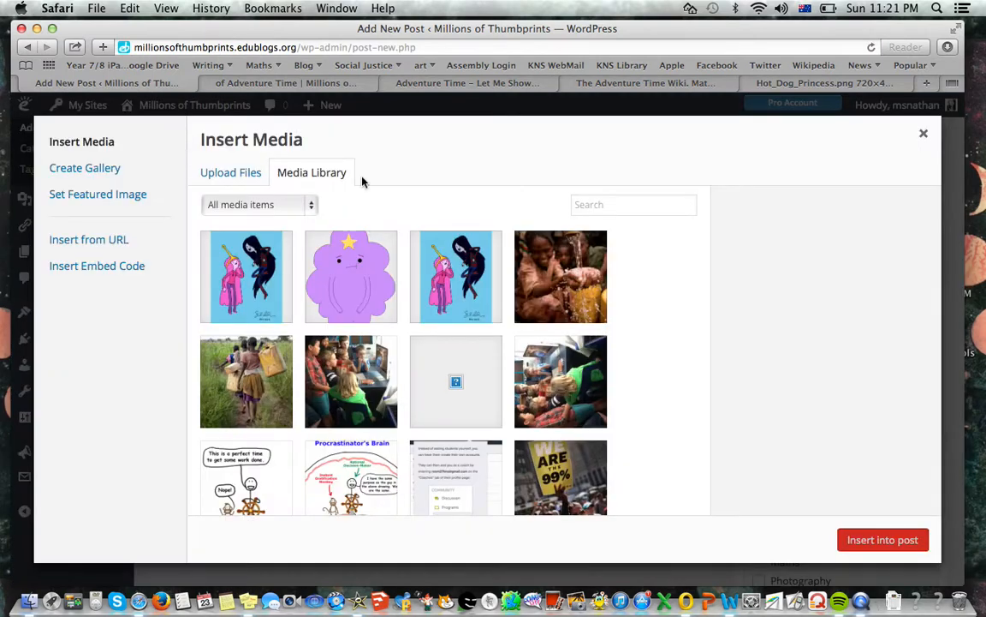
click(247, 170)
click(579, 387)
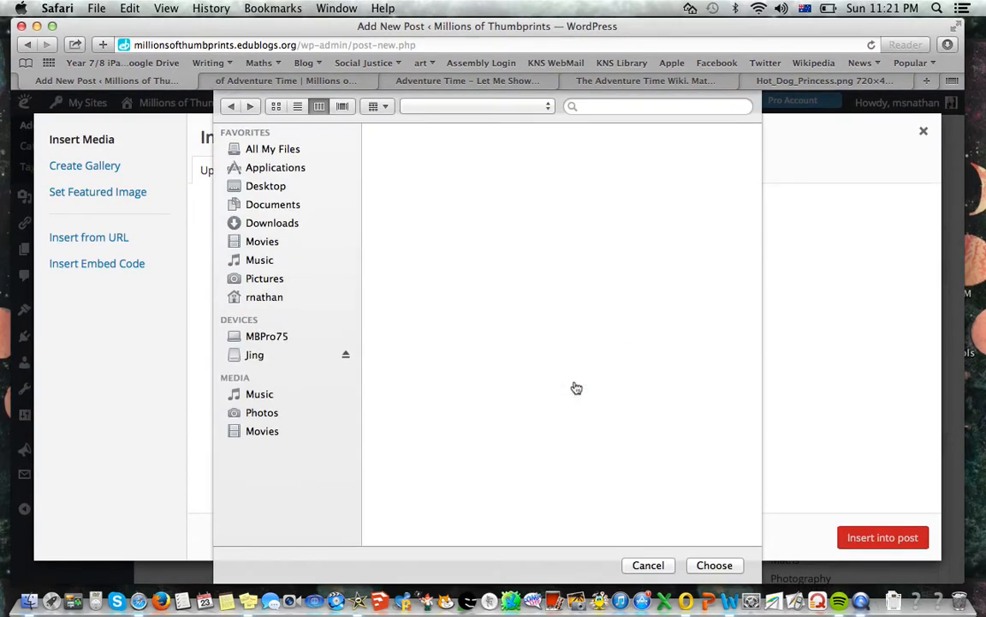
click(685, 132)
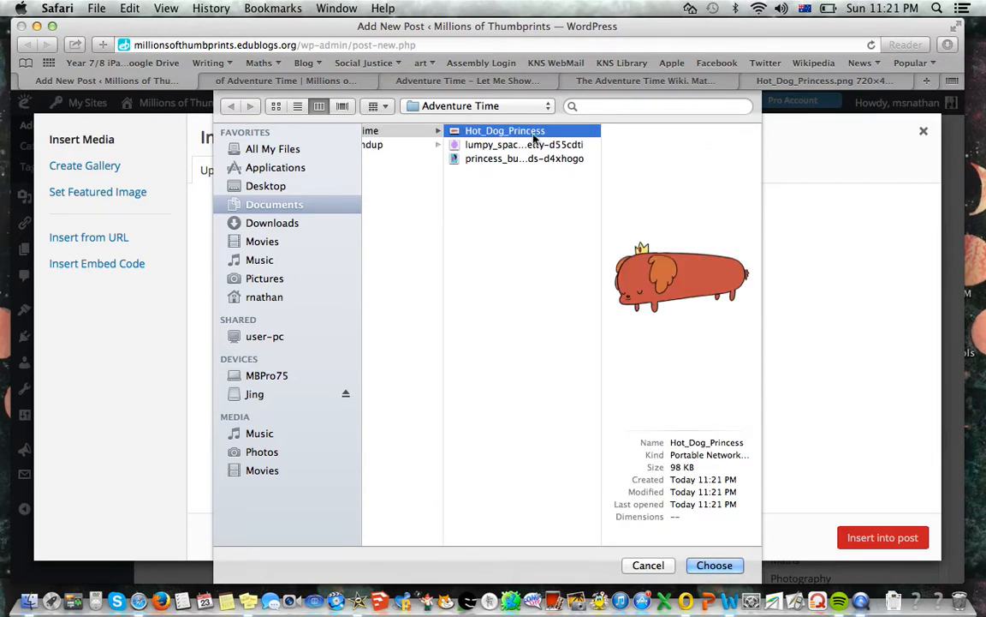
double_click(532, 138)
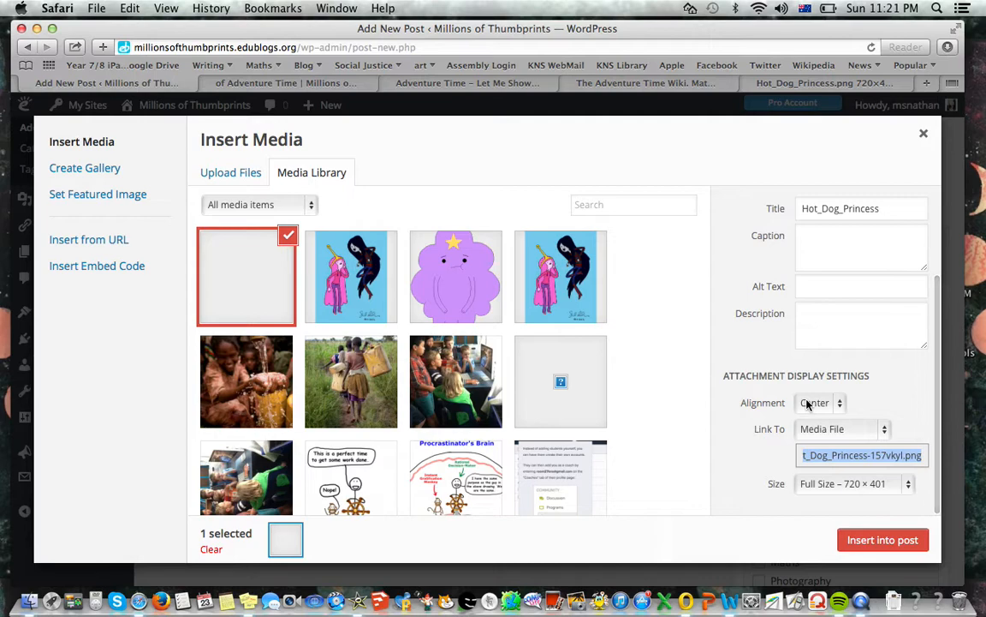
Insert the Hot_Dog_Princess image into the post at Full Size – 720 × 401, leaving the caption blank
click(815, 291)
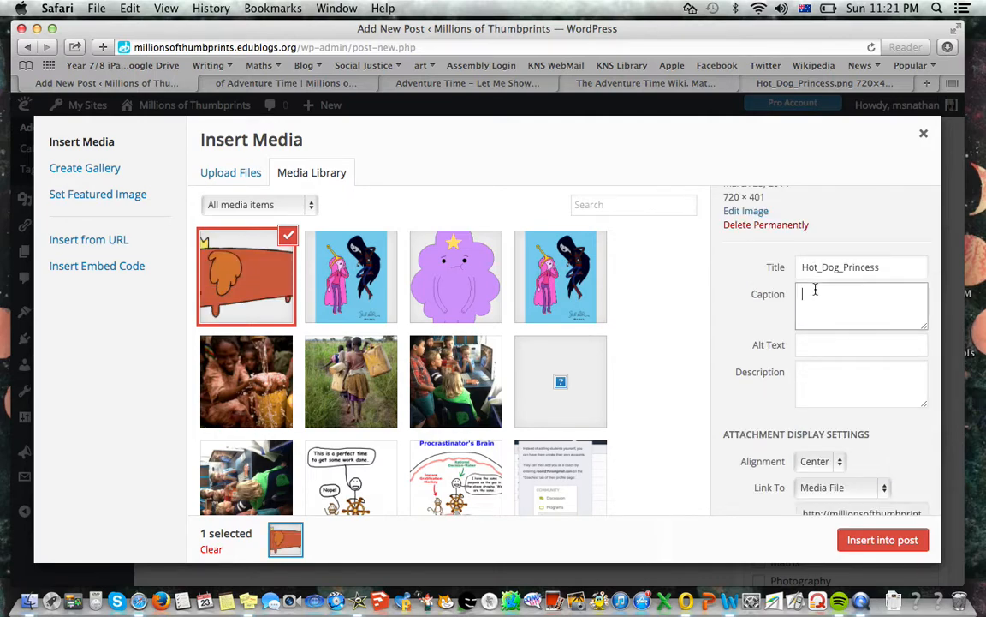
key(Tab)
key(Tab)
key(Tab)
key(Tab)
key(Tab)
key(Tab)
key(Tab)
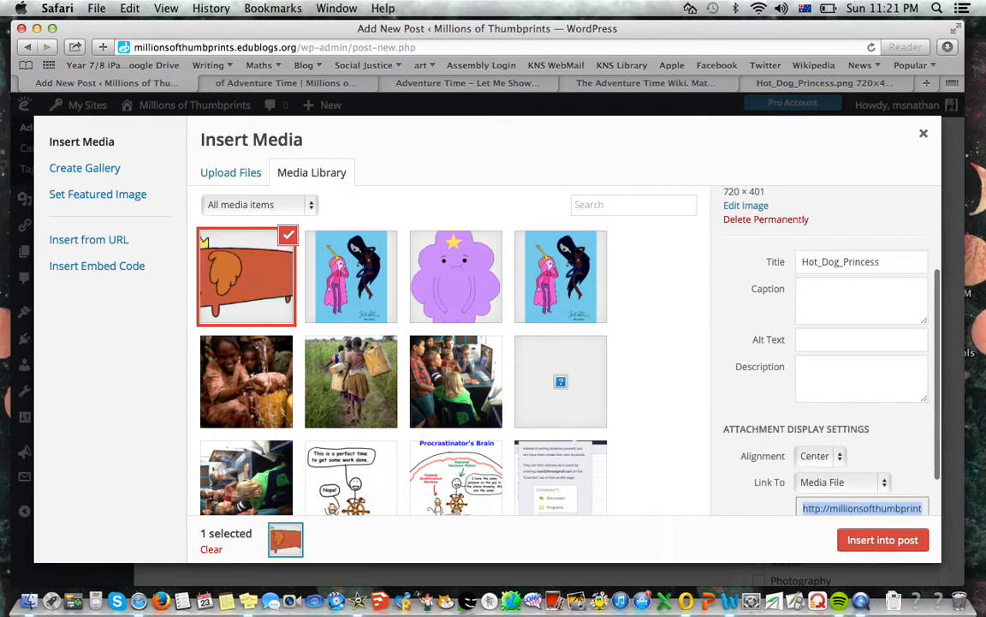
click(838, 483)
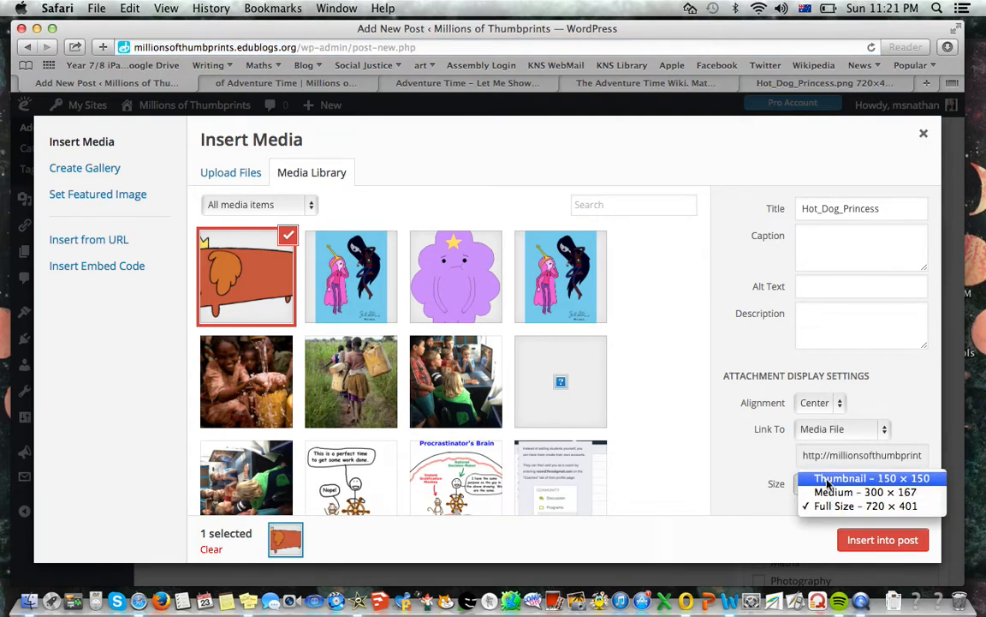
click(881, 511)
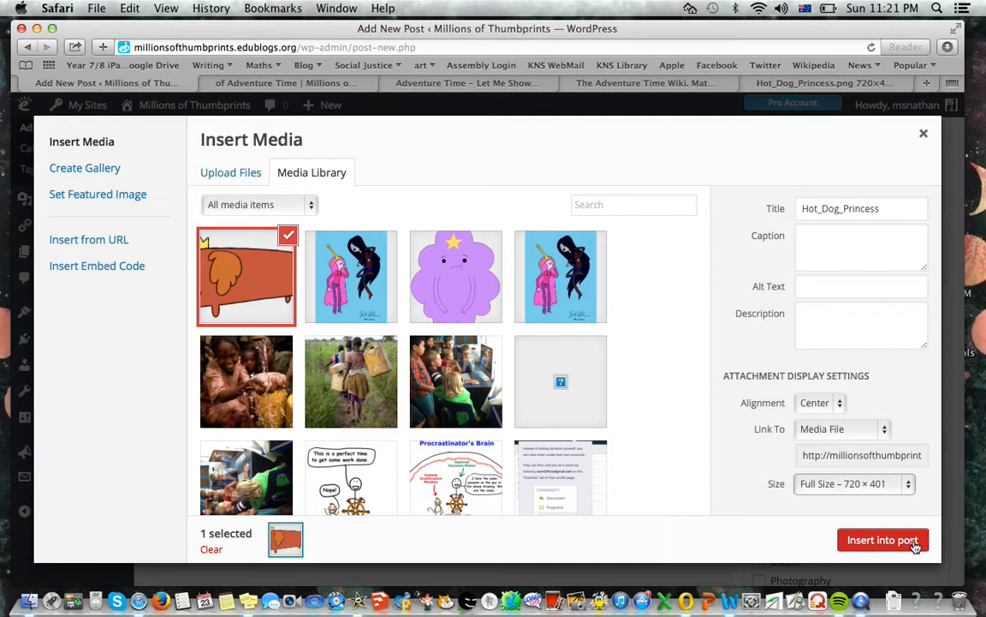
click(913, 541)
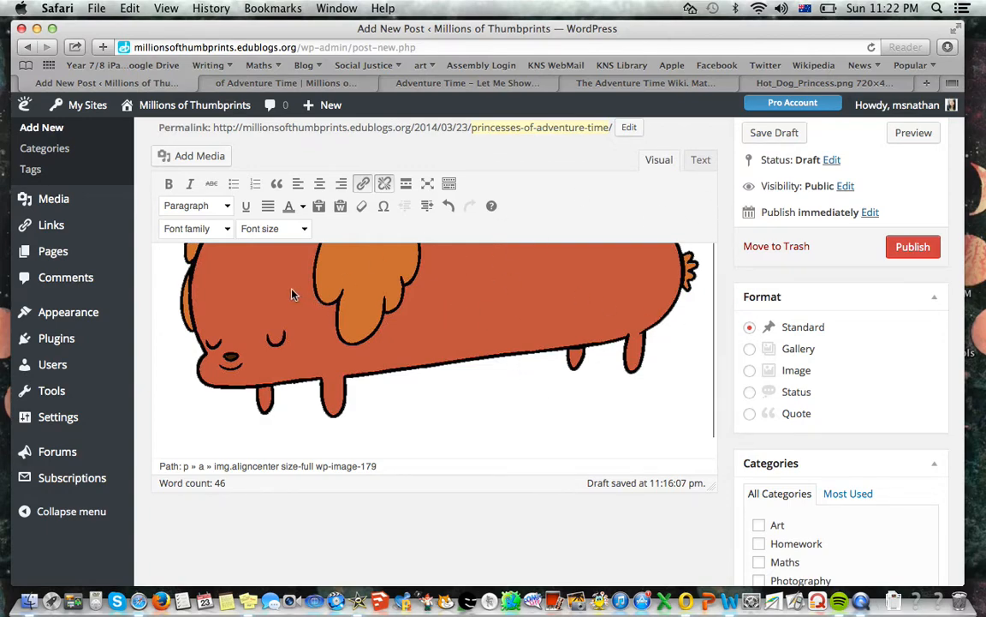
Look through the post preview to compare the first image's size with the page layout, and return to the editor
click(311, 86)
scroll(804, 141, down, 4)
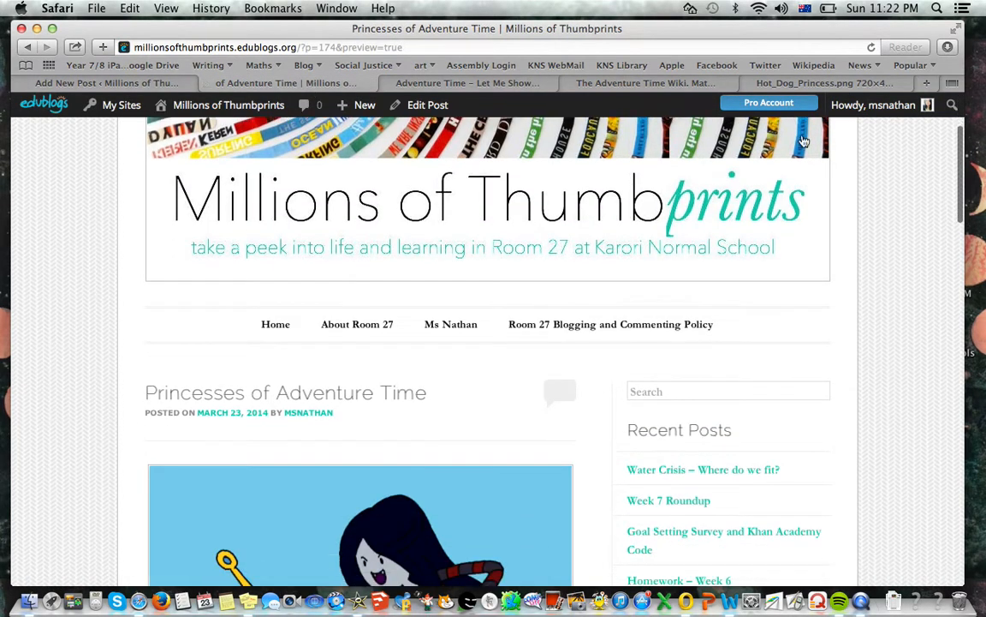
drag(958, 148, 960, 364)
click(131, 78)
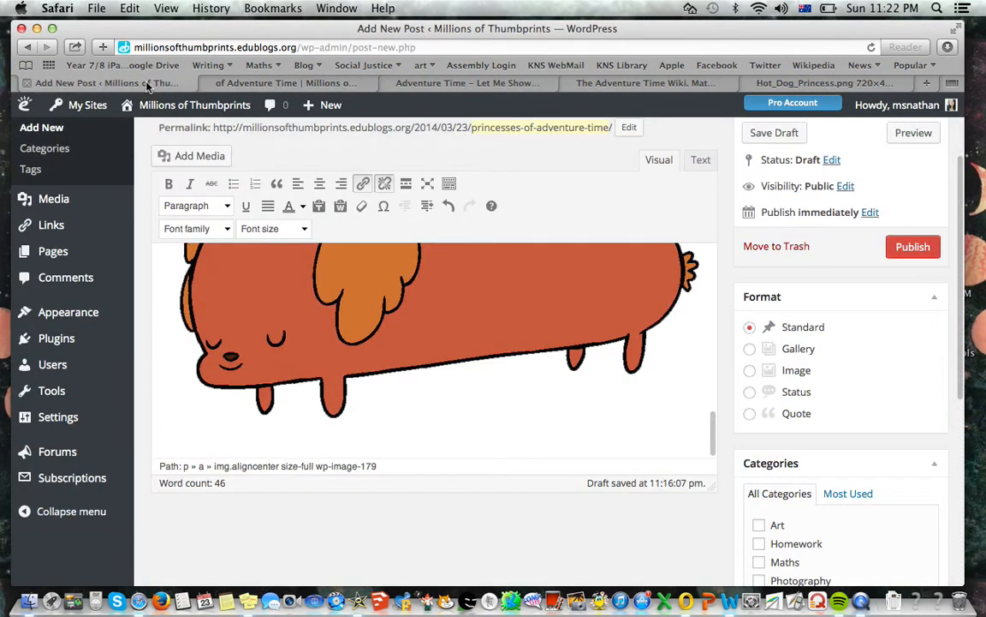
Resize the Hot Dog Princess image in the post to 80% and align it right
click(295, 340)
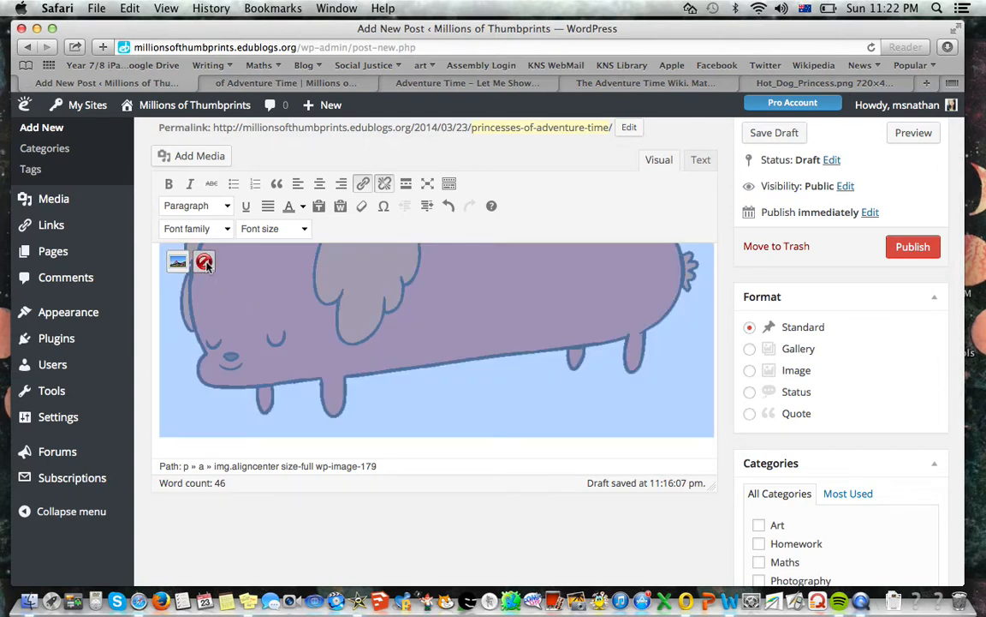
click(175, 273)
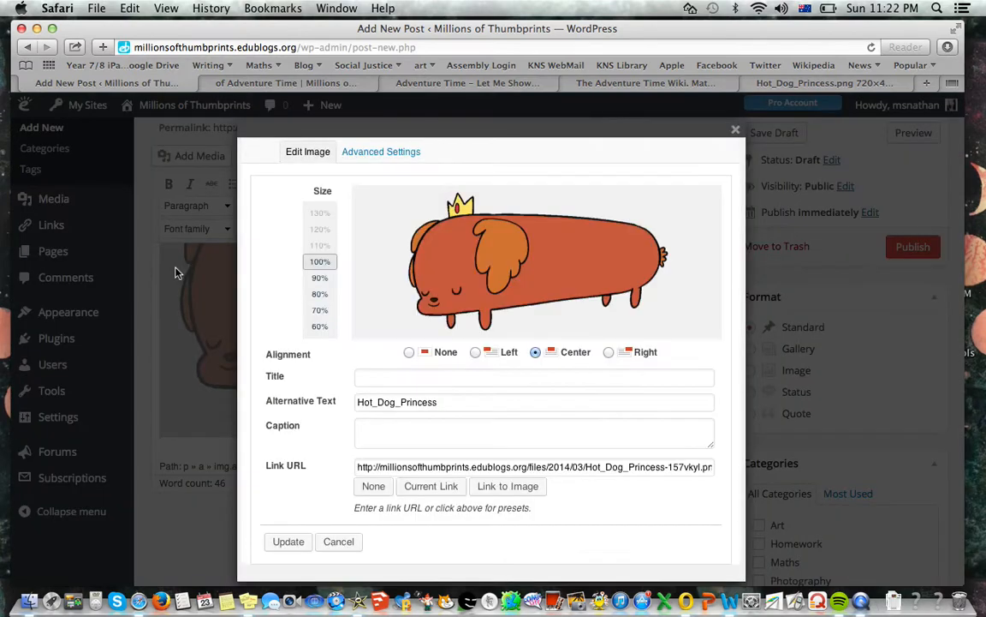
click(319, 278)
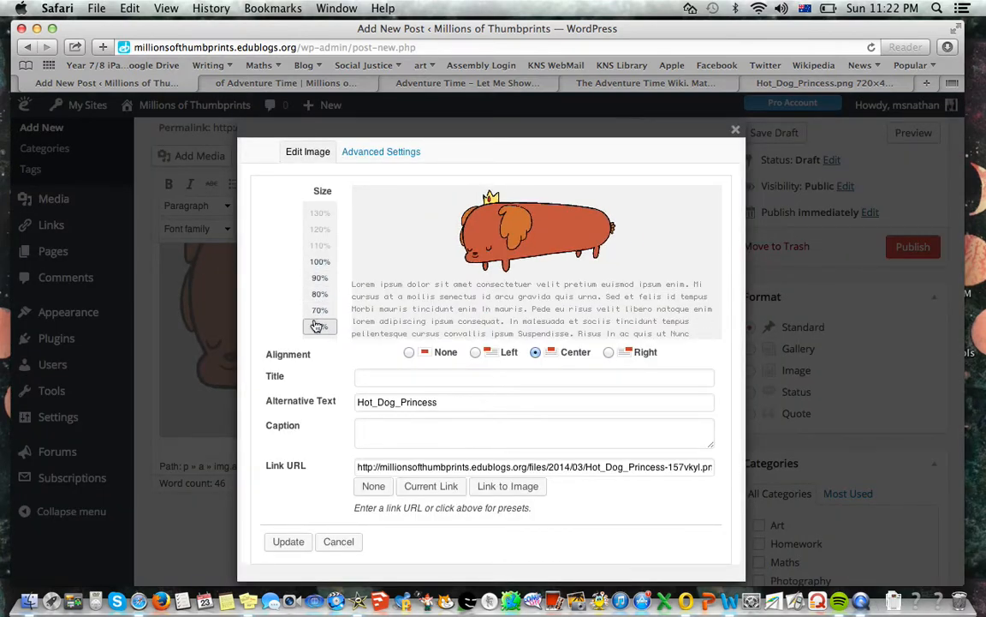
click(319, 261)
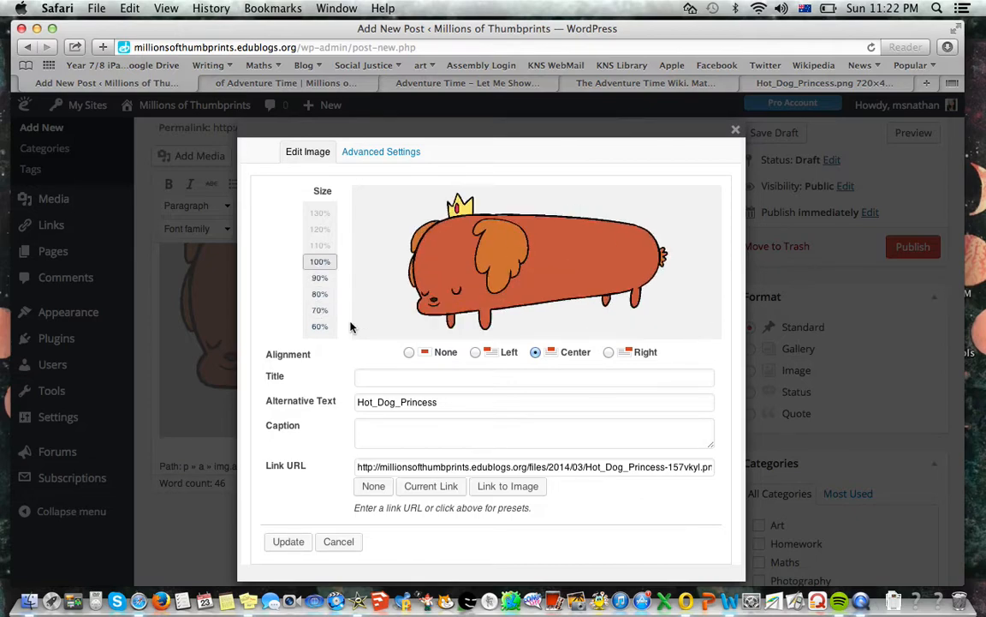
click(321, 283)
click(476, 354)
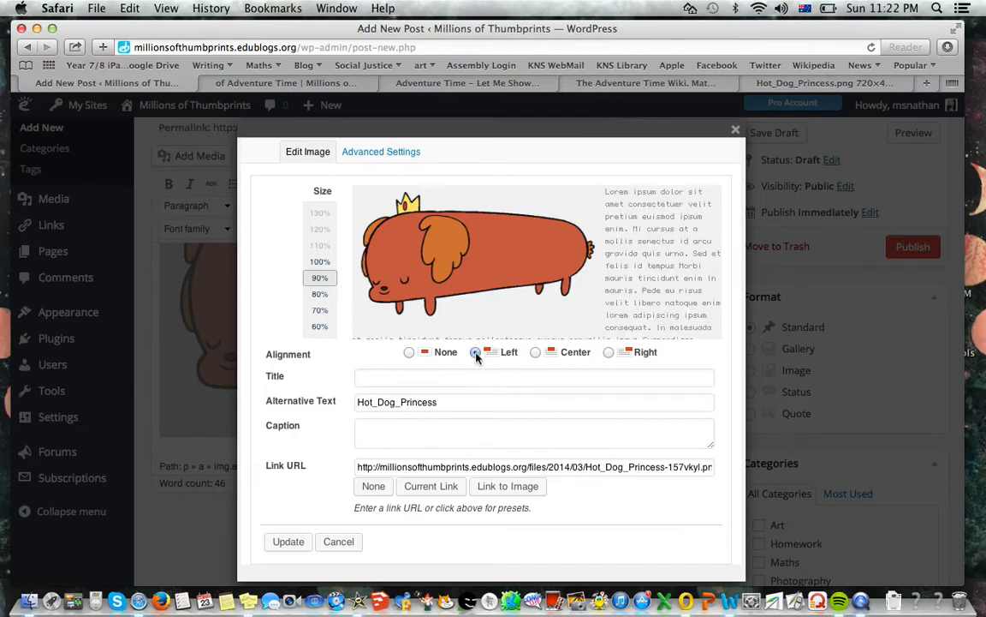
click(609, 352)
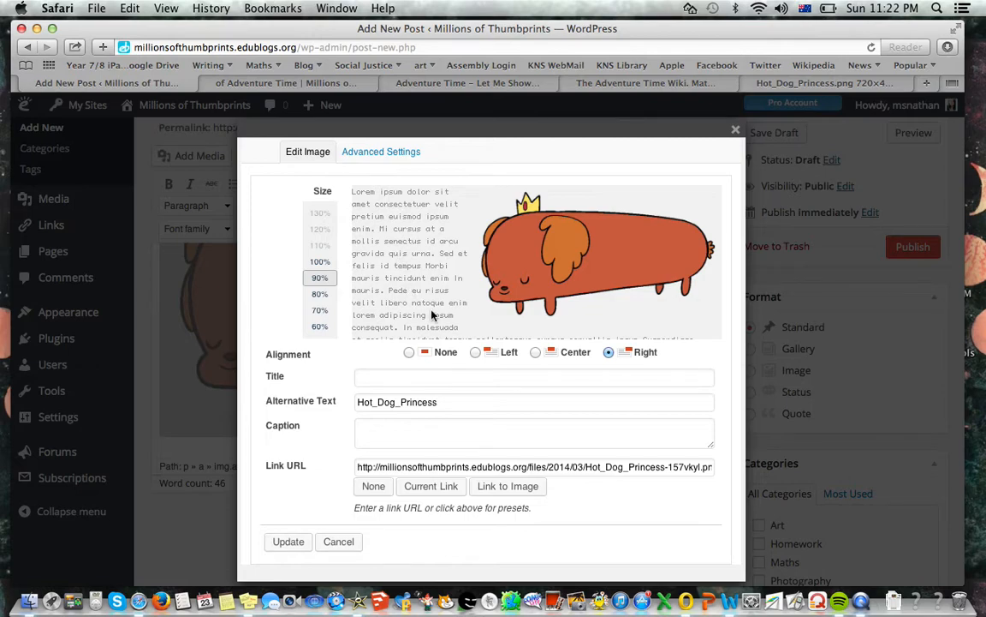
click(319, 295)
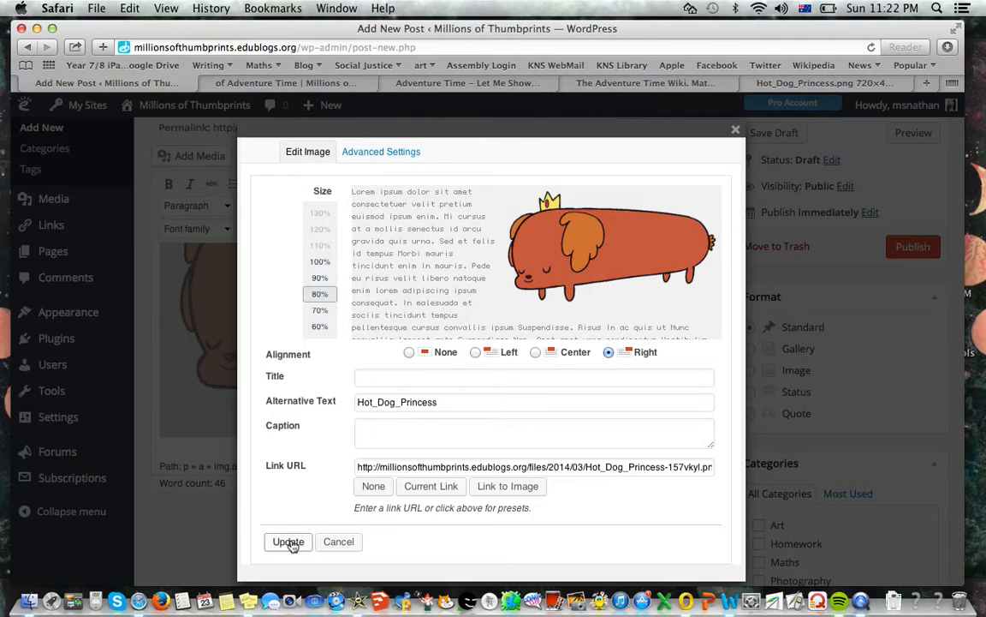
click(288, 542)
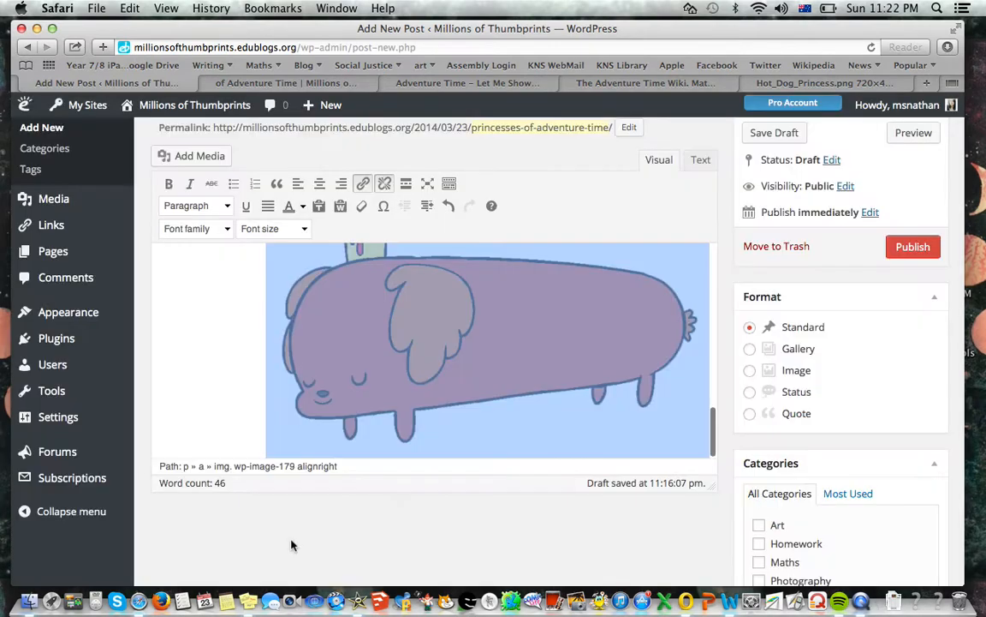
Try to start text in the empty space beside the right-aligned Hot Dog Princess image
click(245, 352)
scroll(216, 326, up, 4)
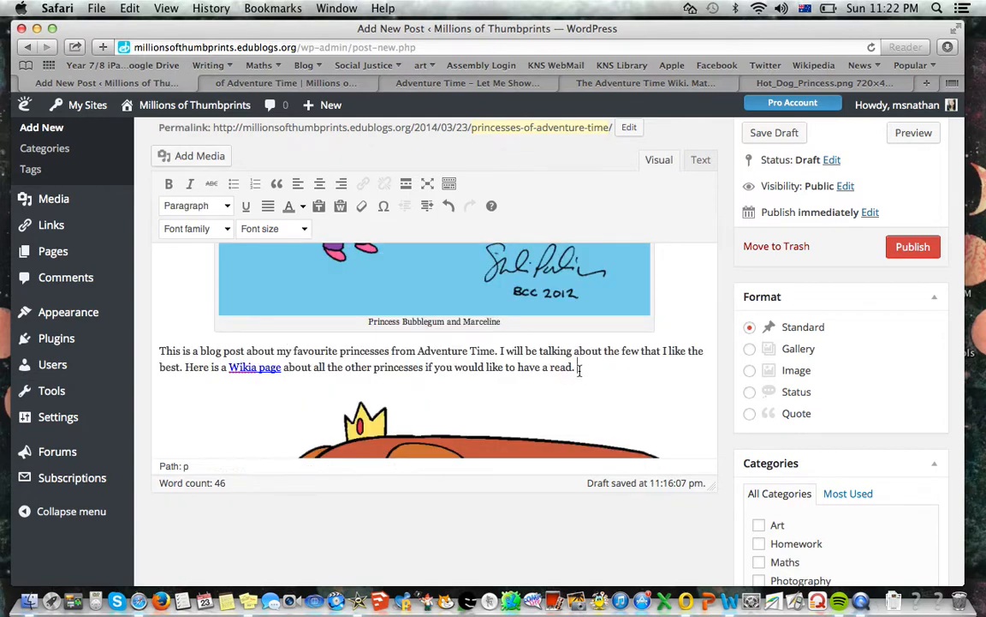
scroll(514, 368, down, 4)
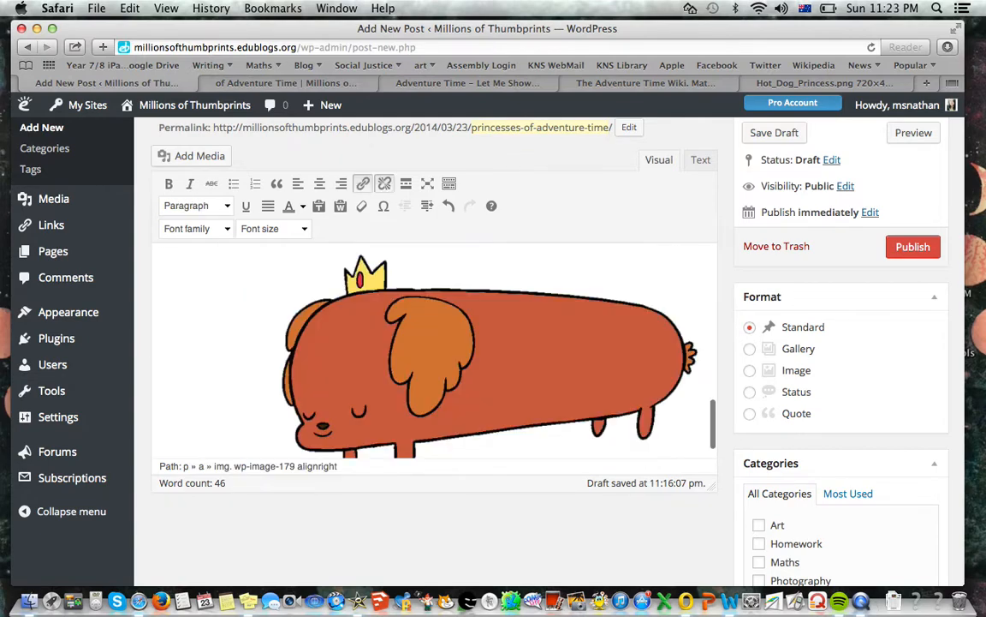
click(169, 314)
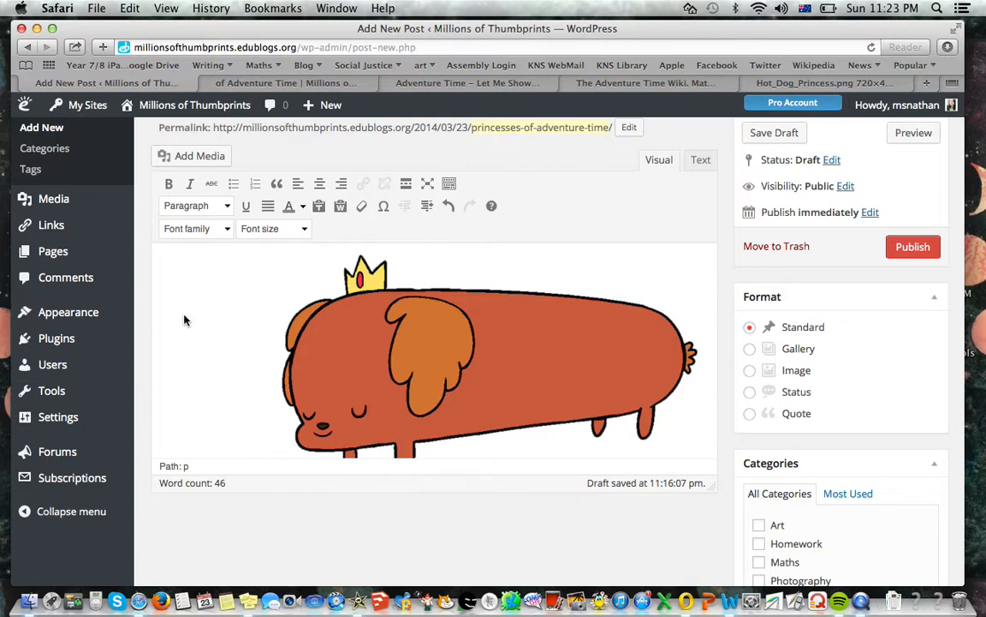
text(H)
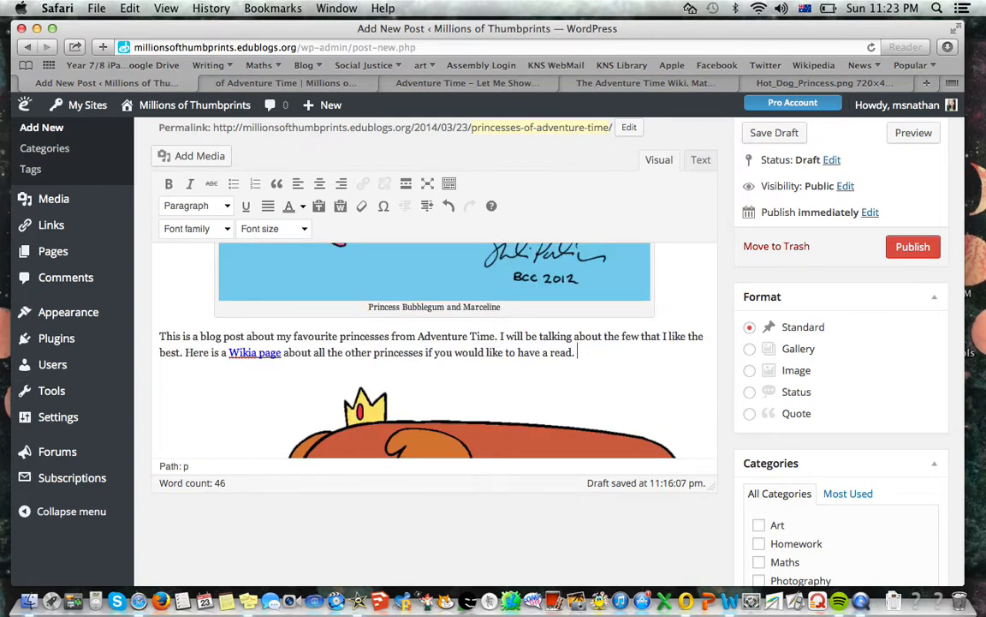
key(Down)
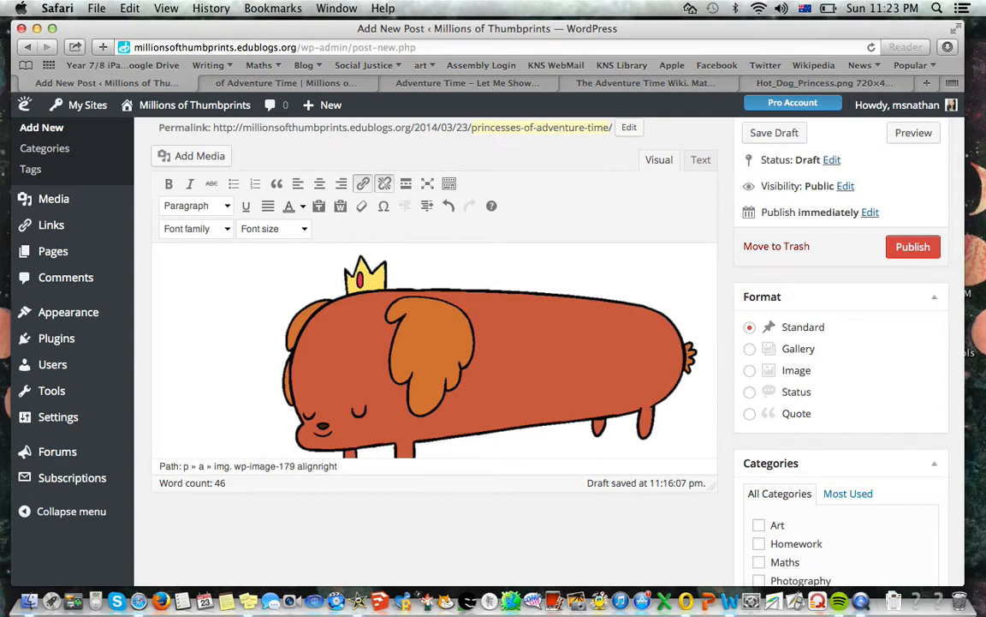
click(274, 296)
click(246, 301)
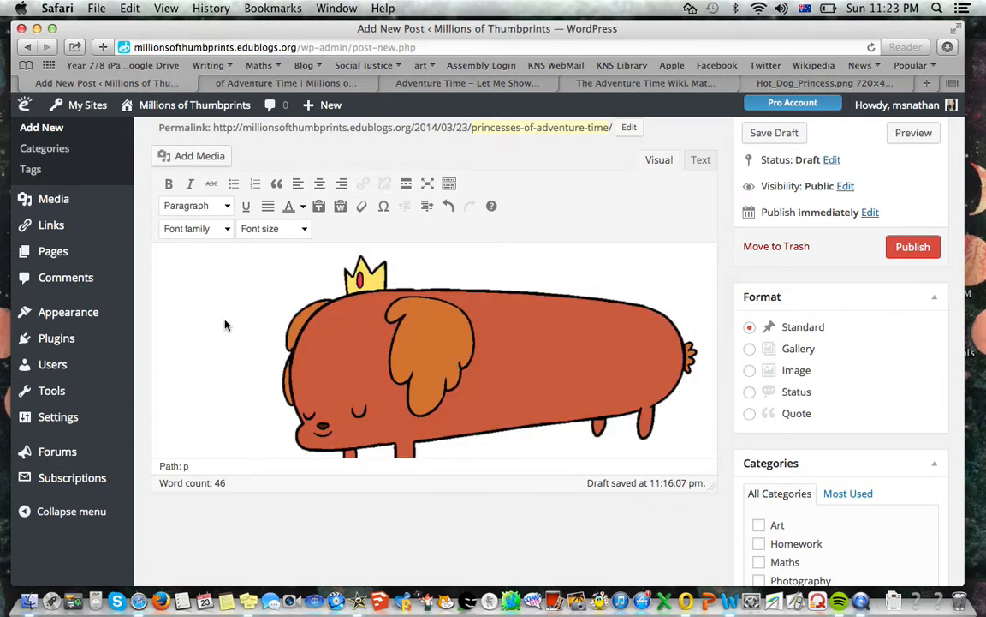
key(Down)
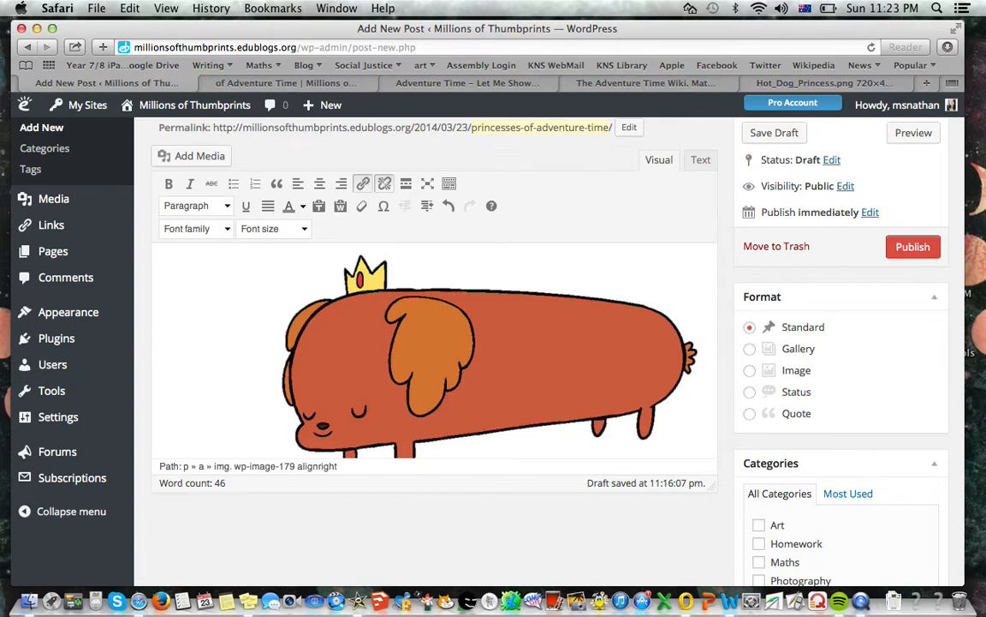
click(587, 342)
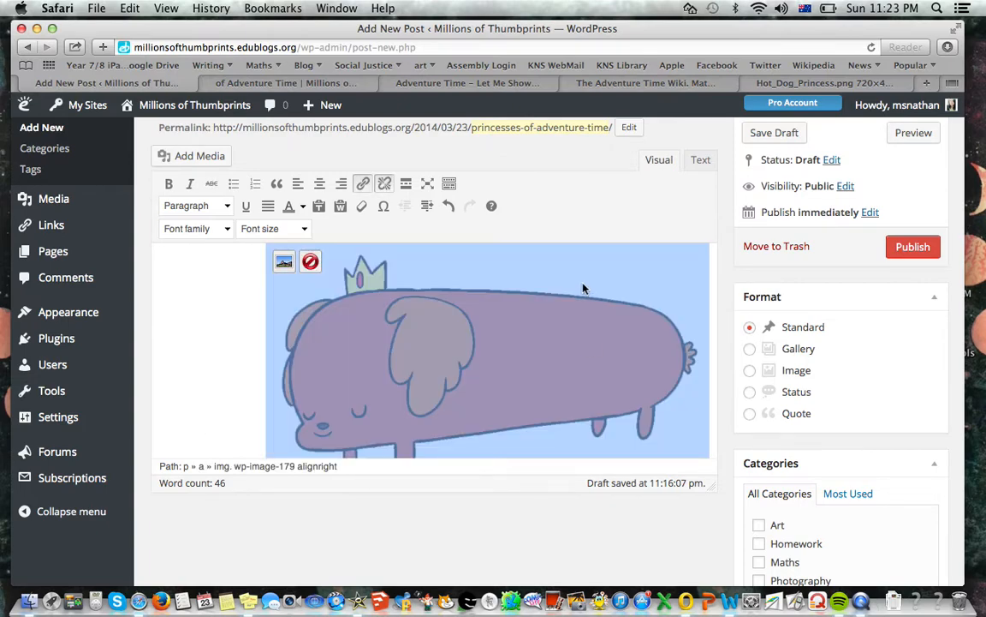
click(216, 334)
key(Up)
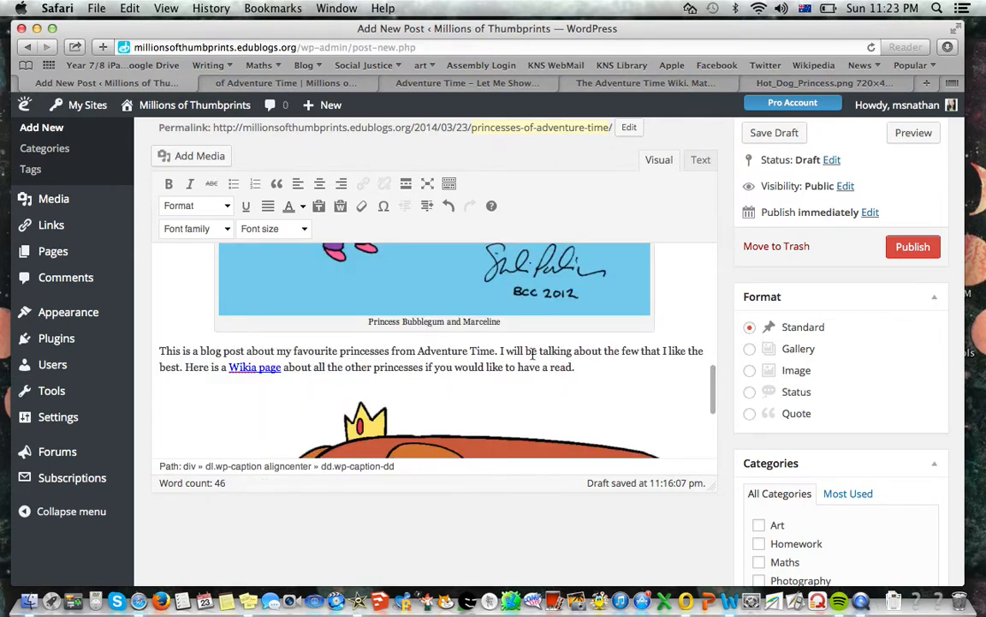
Add two blank lines after the introductory paragraph, above the Hot Dog Princess image
click(594, 368)
key(Return)
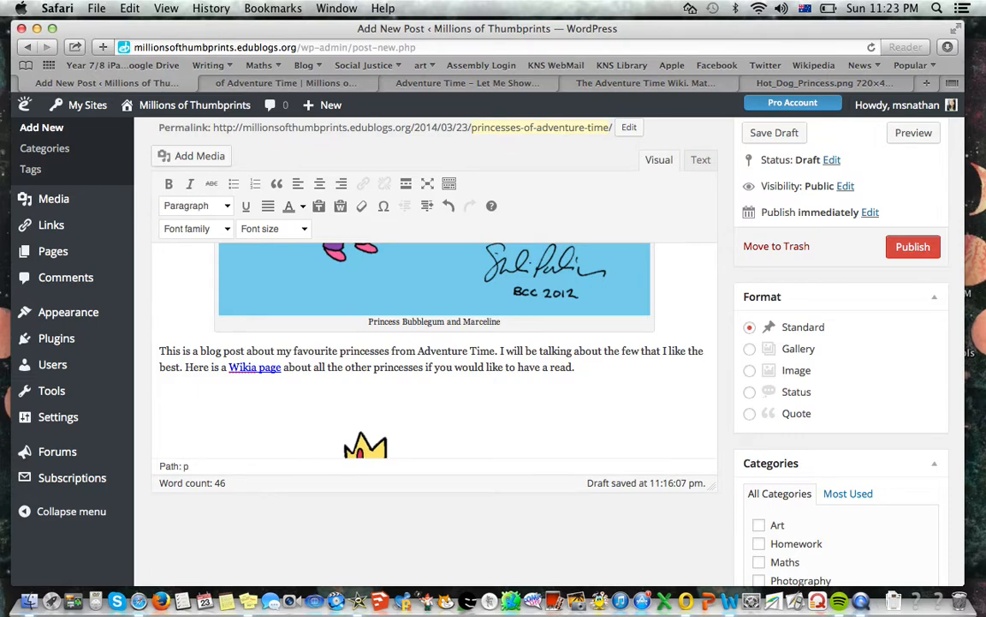
key(Return)
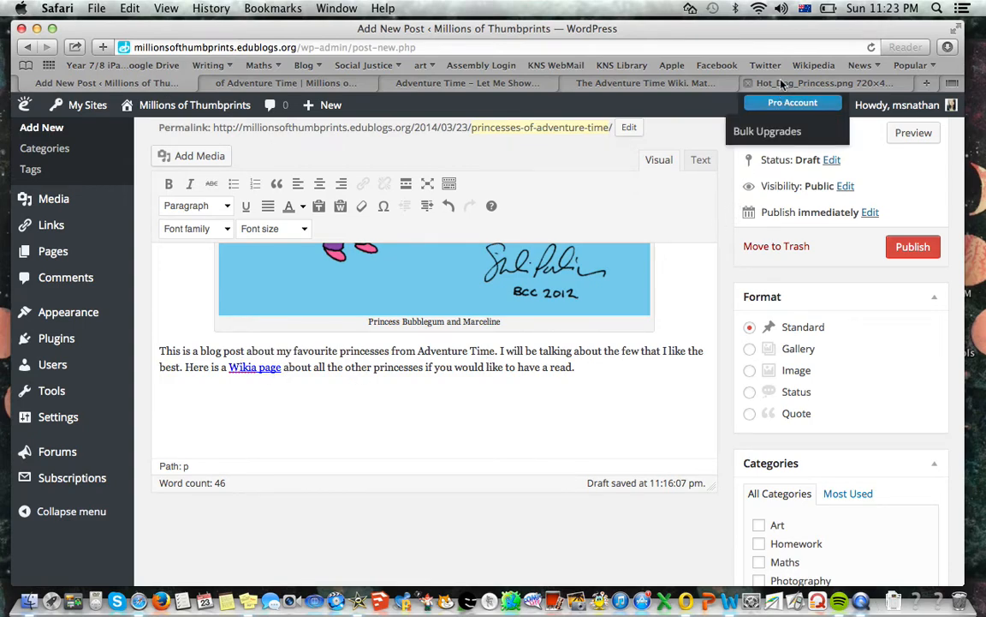
Copy the web address of the YouTube video "Adventure Time - Let Me Show You Something Special song" and paste it below the post's introductory paragraph
click(431, 78)
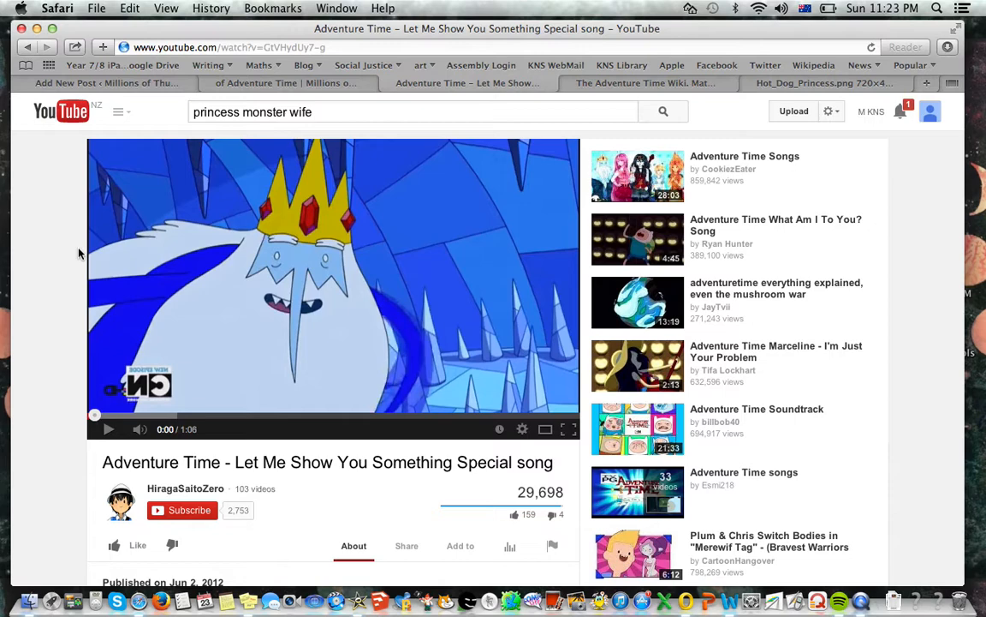
click(266, 47)
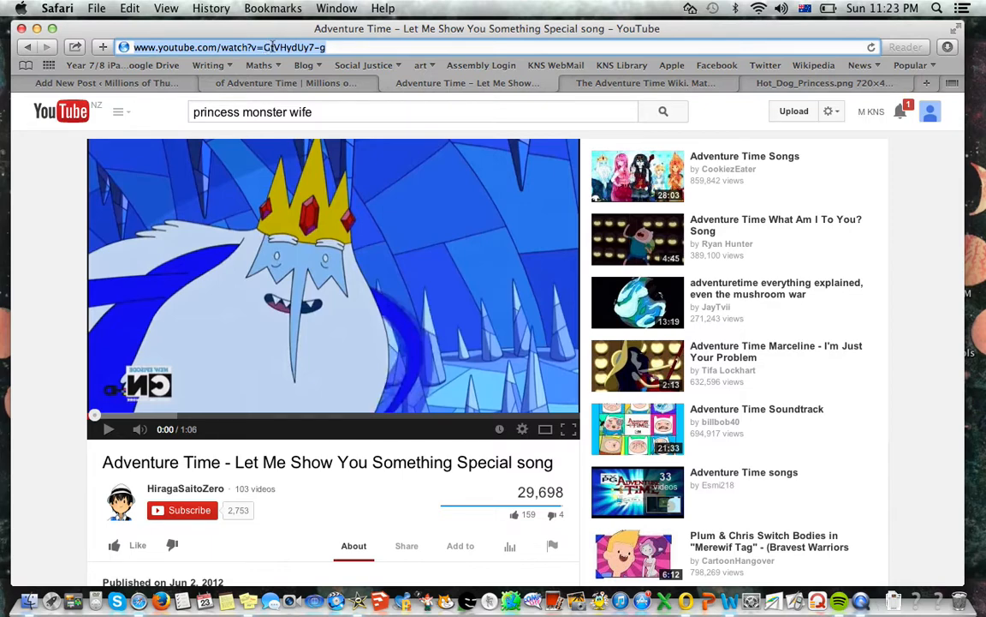
key(super+c)
click(116, 82)
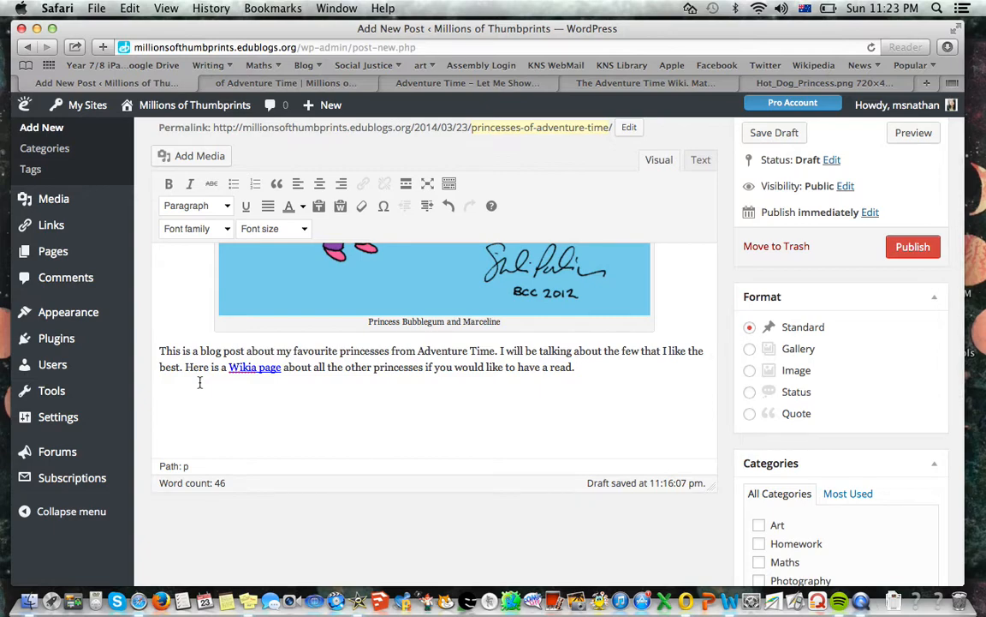
key(super+v)
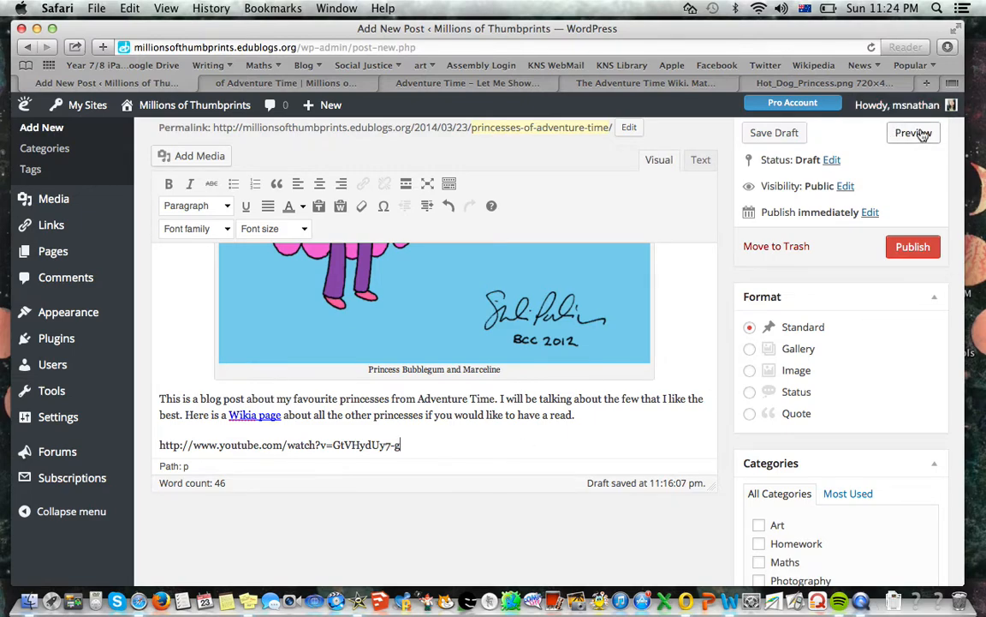
Close the old preview and open a fresh preview of the post at the embedded video
click(207, 84)
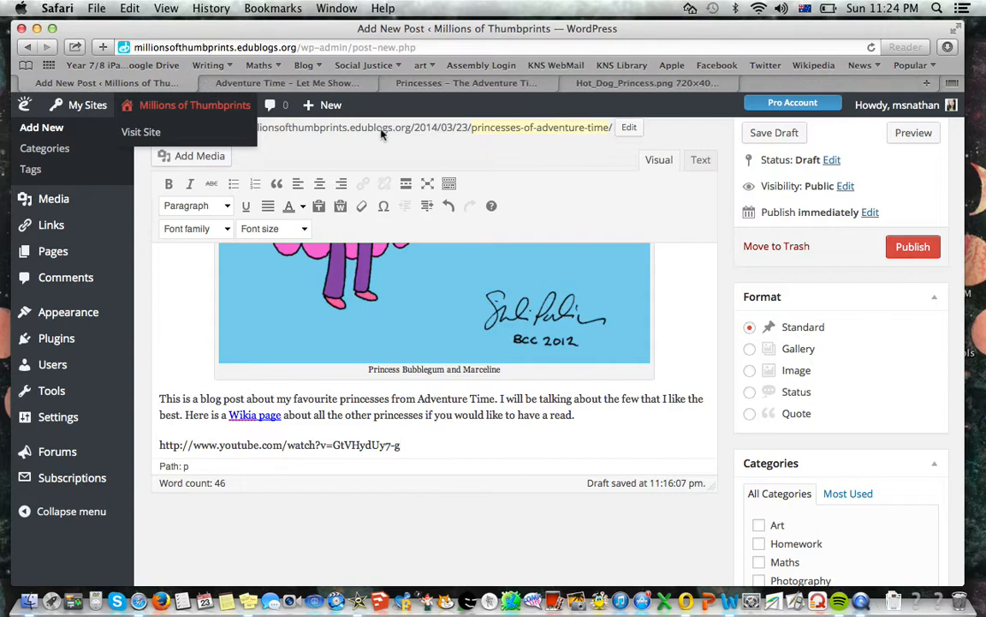
click(916, 135)
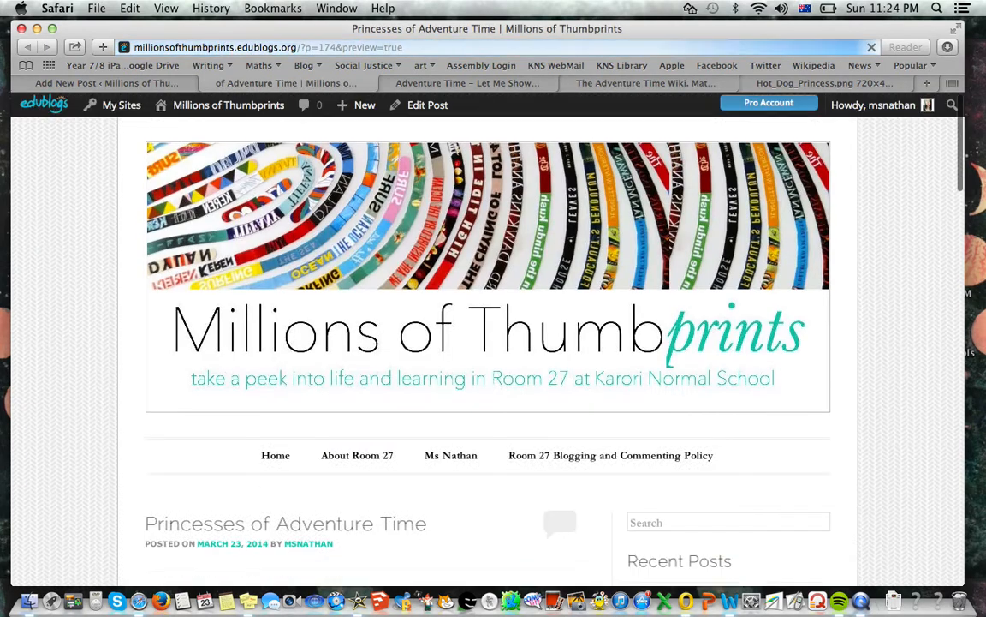
scroll(968, 197, down, 1)
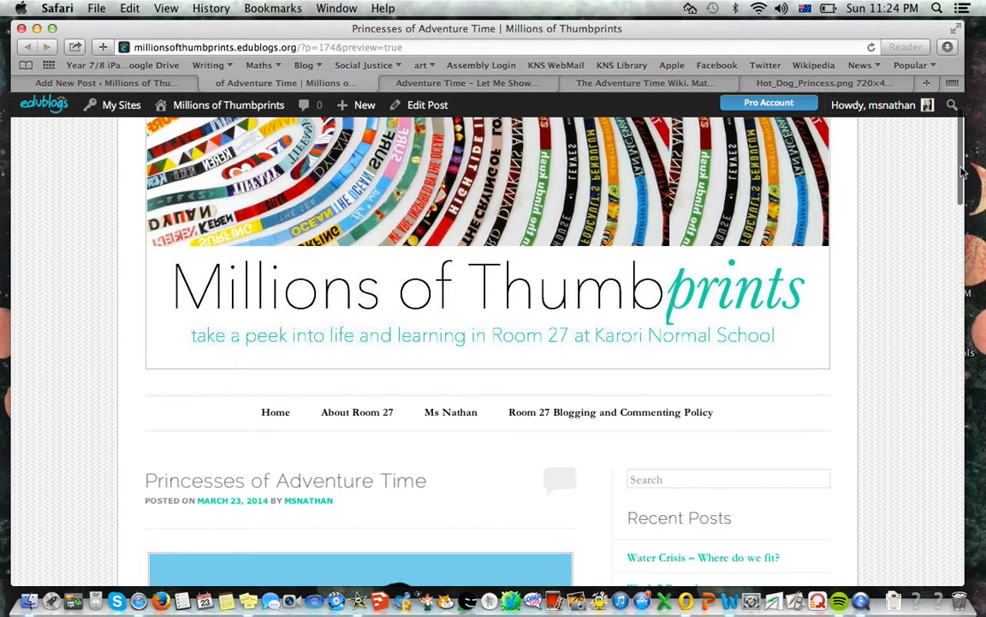
drag(959, 188, 961, 391)
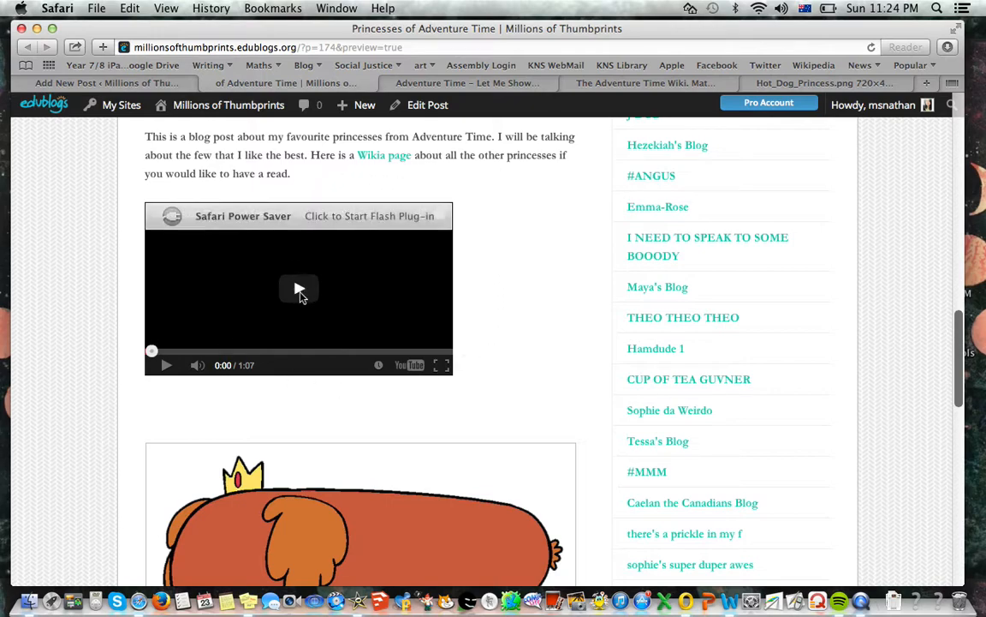
Play the embedded video briefly in the preview, pause it, and close the preview to return to the editor
click(301, 292)
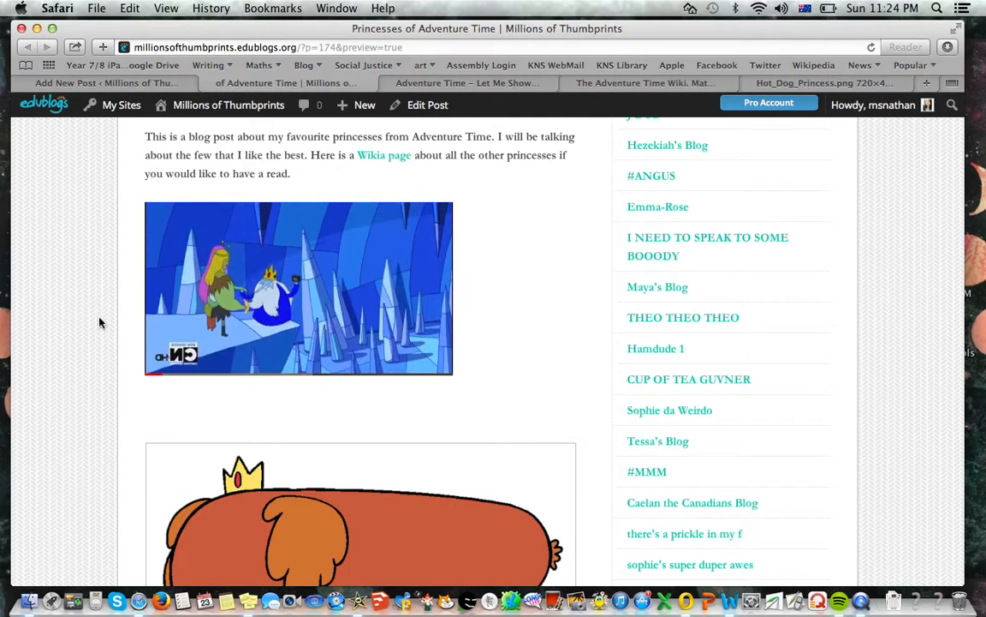
mouse_move(173, 367)
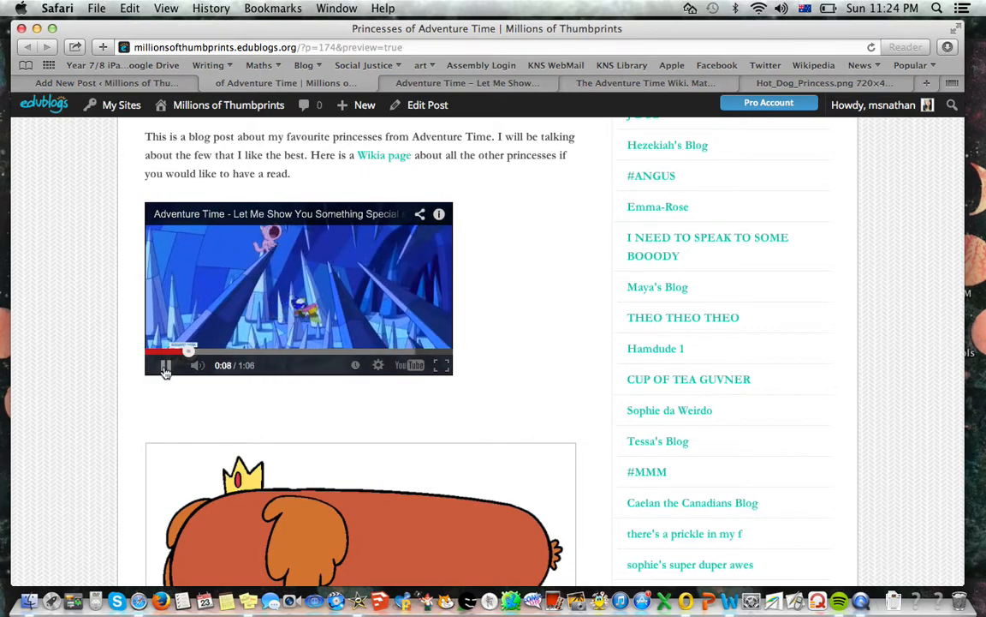
click(166, 367)
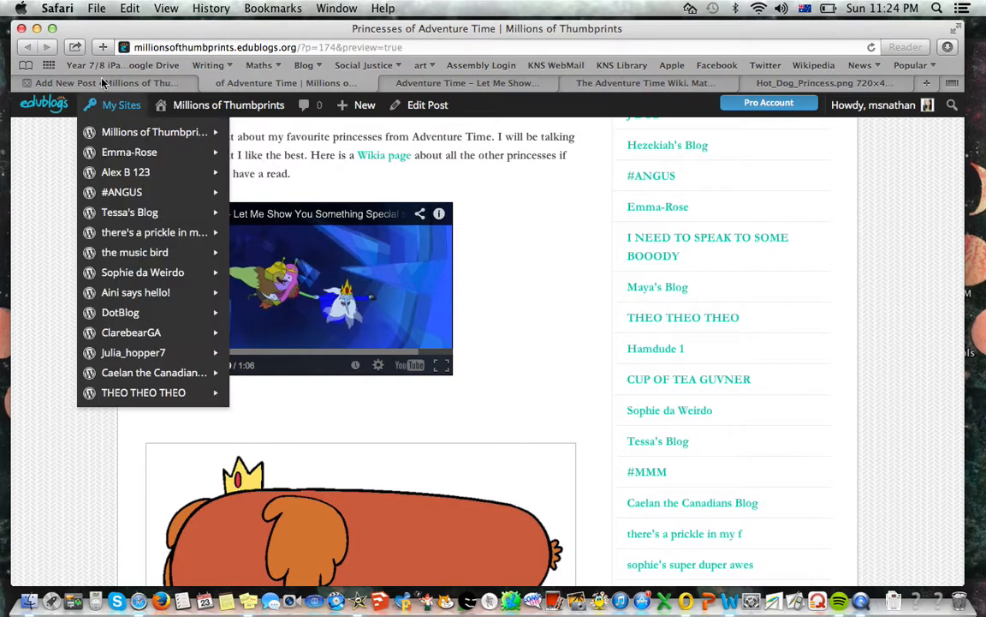
click(191, 79)
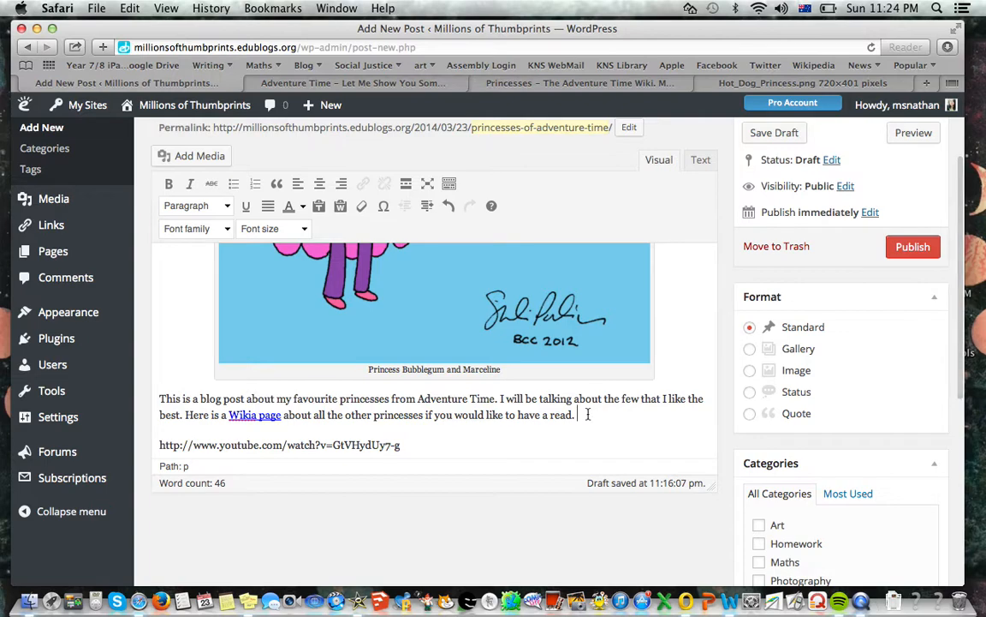
Publish the "Princesses of Adventure Time" post and view it on the live blog
click(913, 246)
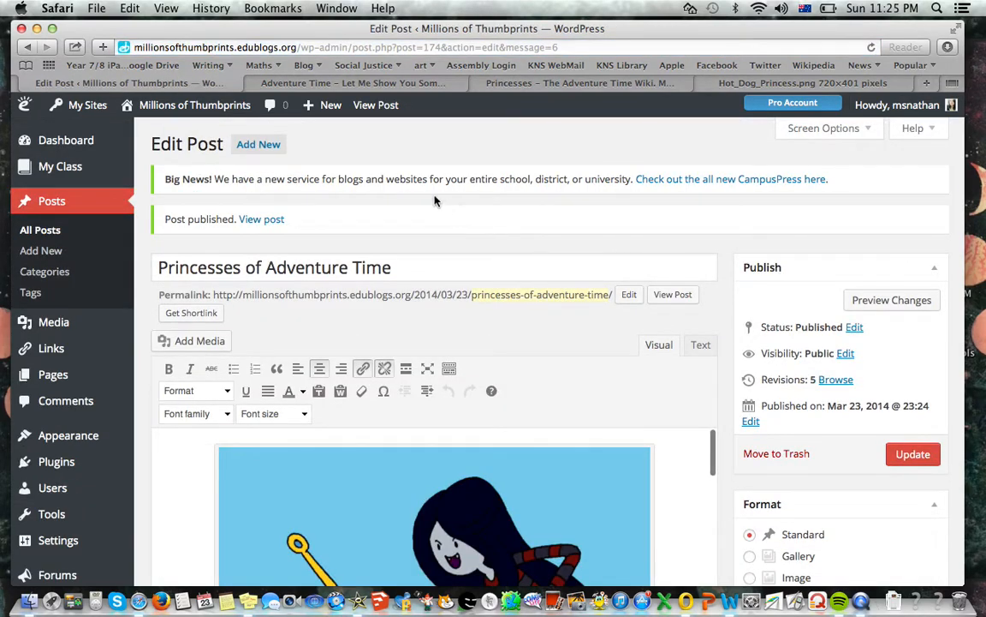
click(262, 220)
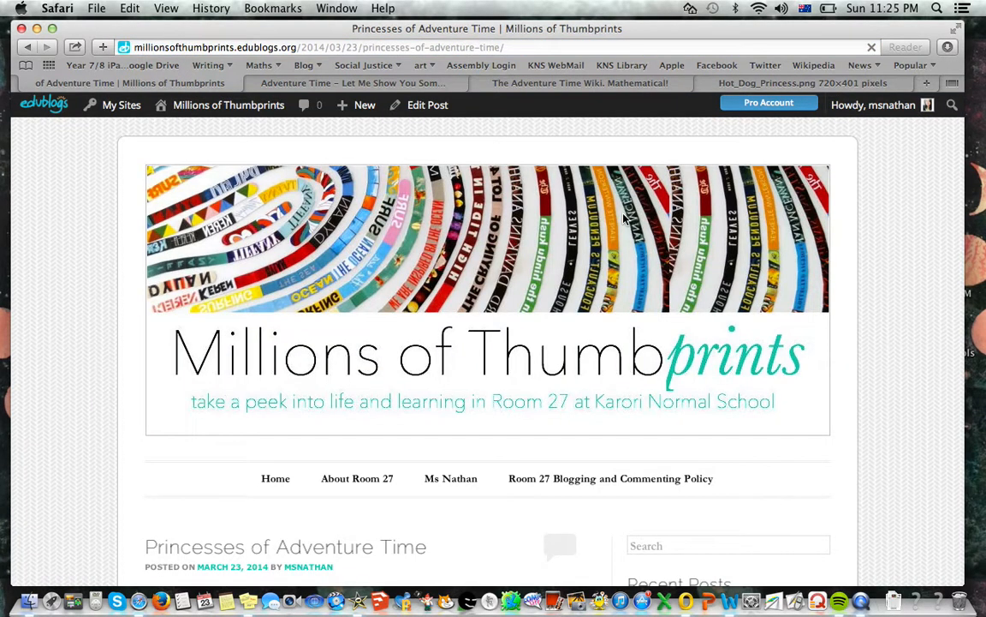
scroll(898, 173, down, 3)
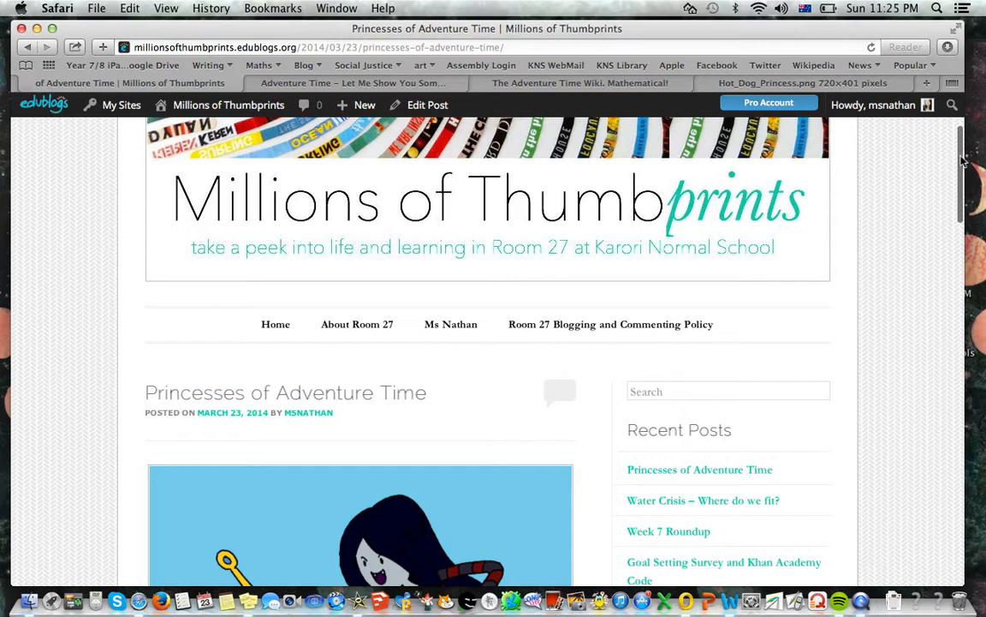
drag(963, 160, 933, 204)
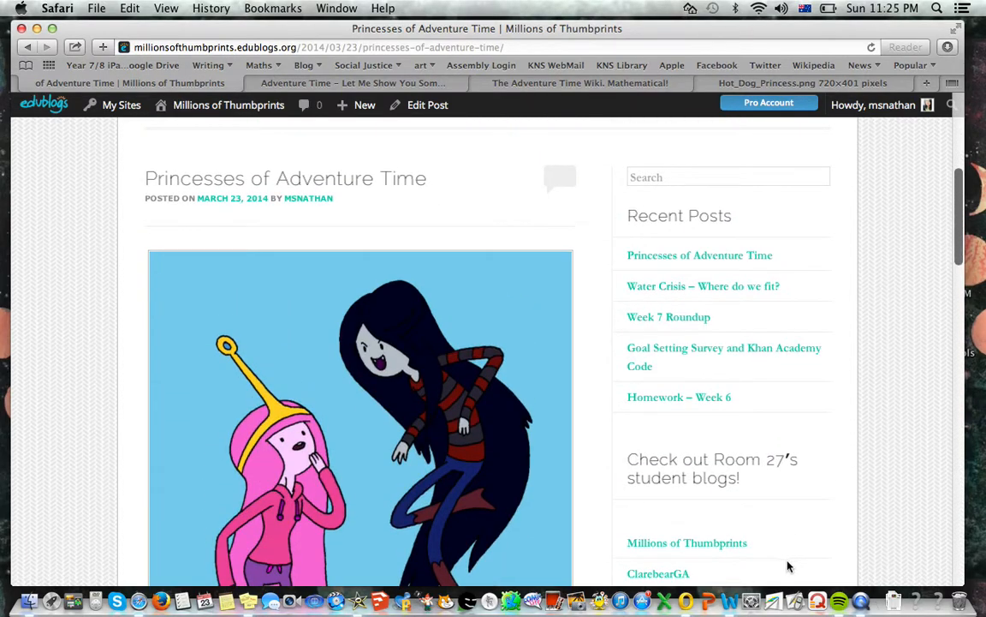